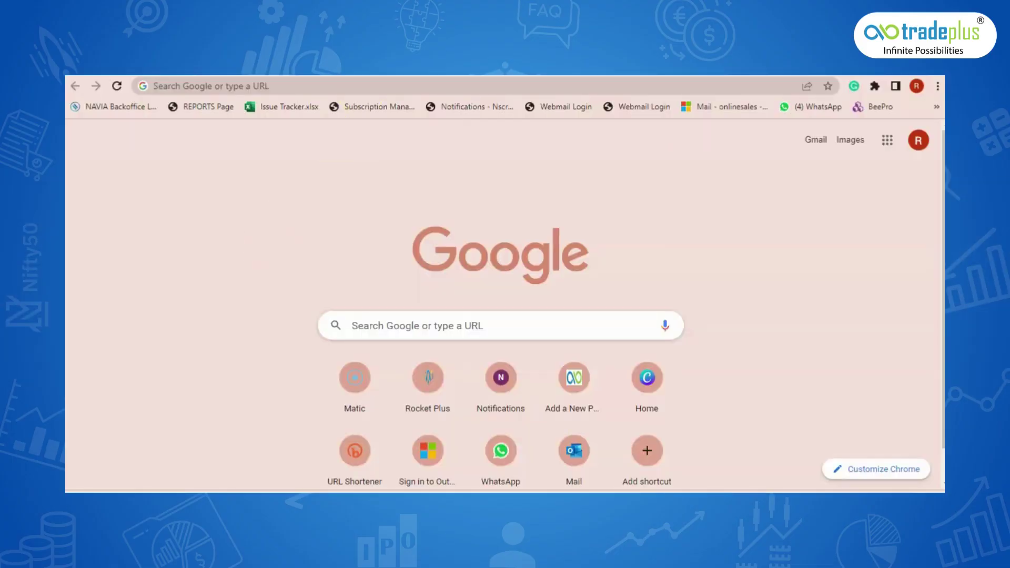
- Go to rocketplus.tradeplusonline.com by accepting the address-bar suggestion for 'roc'
left_click(369, 86)
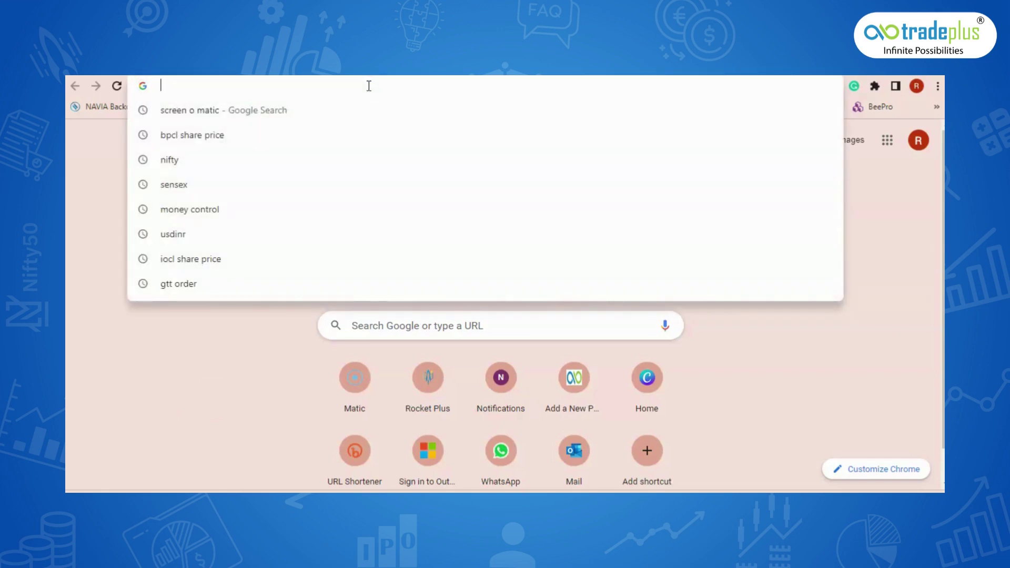
type("rocketplus.tradeplusonline.com")
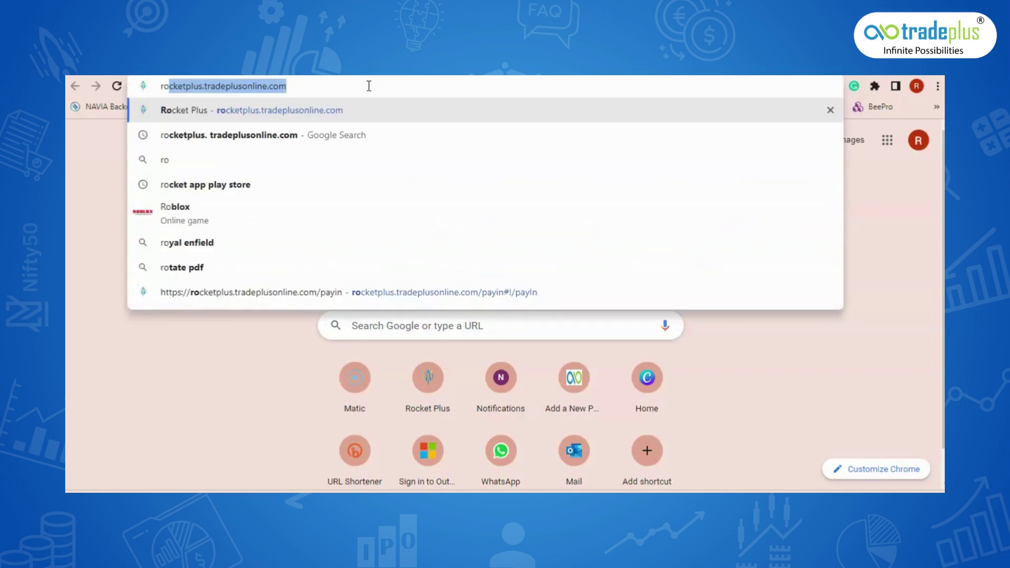
key("Right")
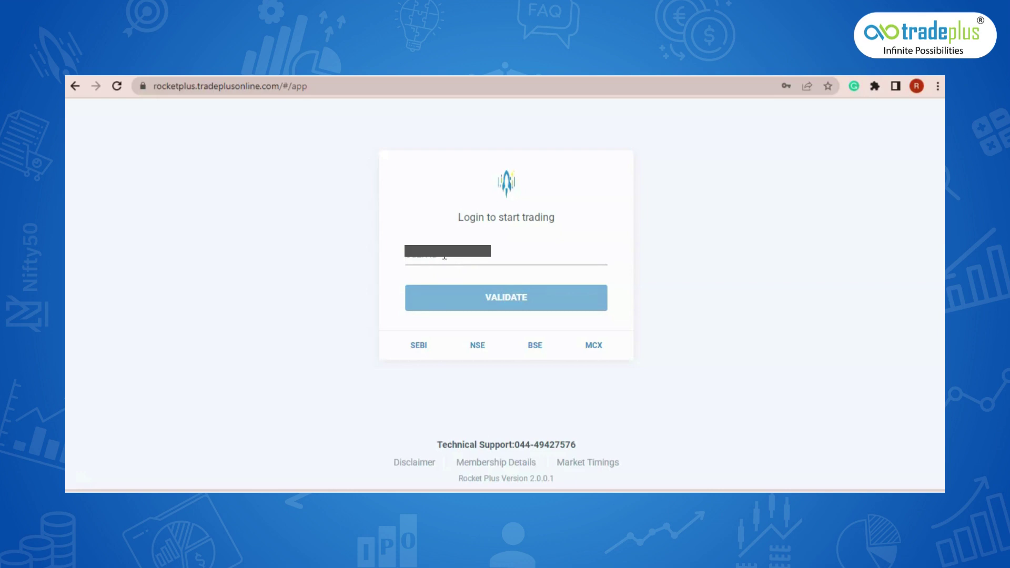
- Enter the user ID and the account password, and confirm the secure access image
left_click(445, 256)
type("D")
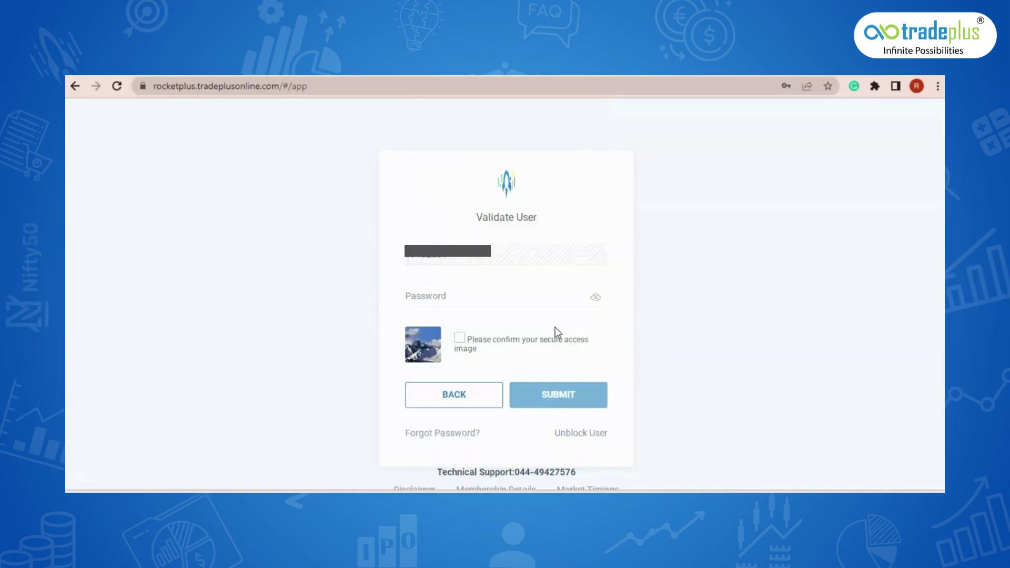
left_click(507, 295)
key("ctrl+v")
left_click(460, 337)
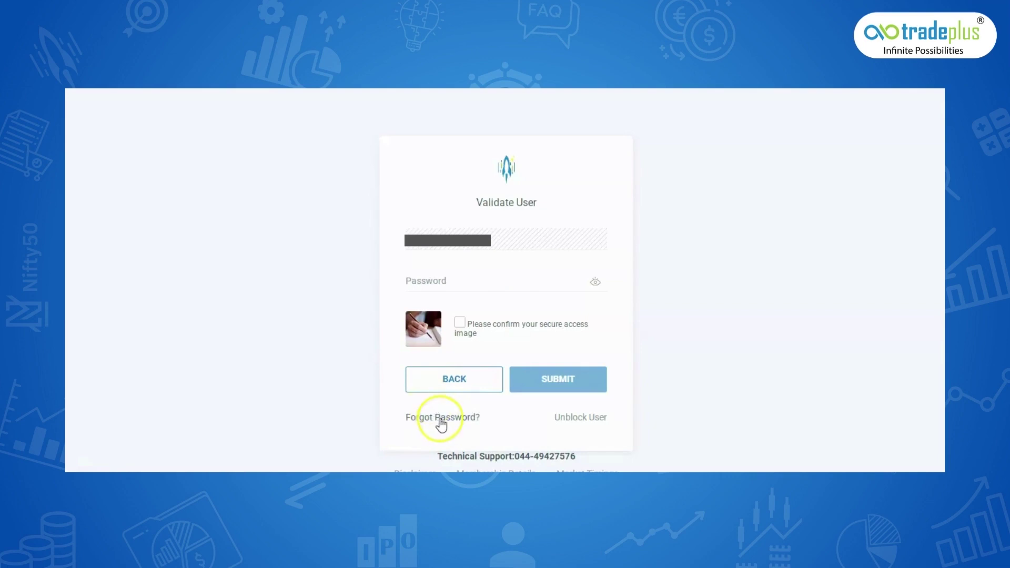
- Open Forgot Password, pick the date of birth from the calendar, and submit the reset request
left_click(440, 421)
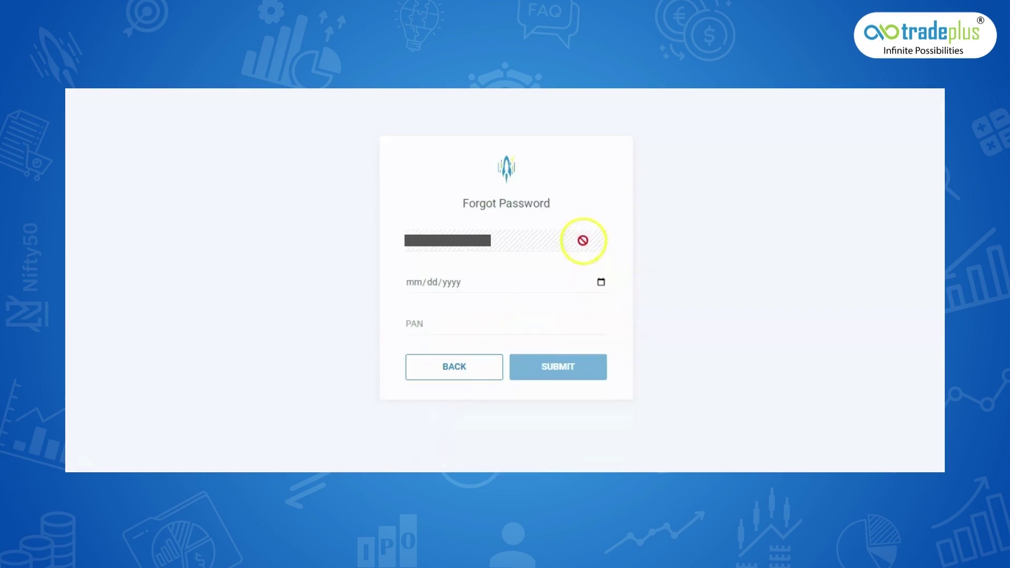
left_click(600, 283)
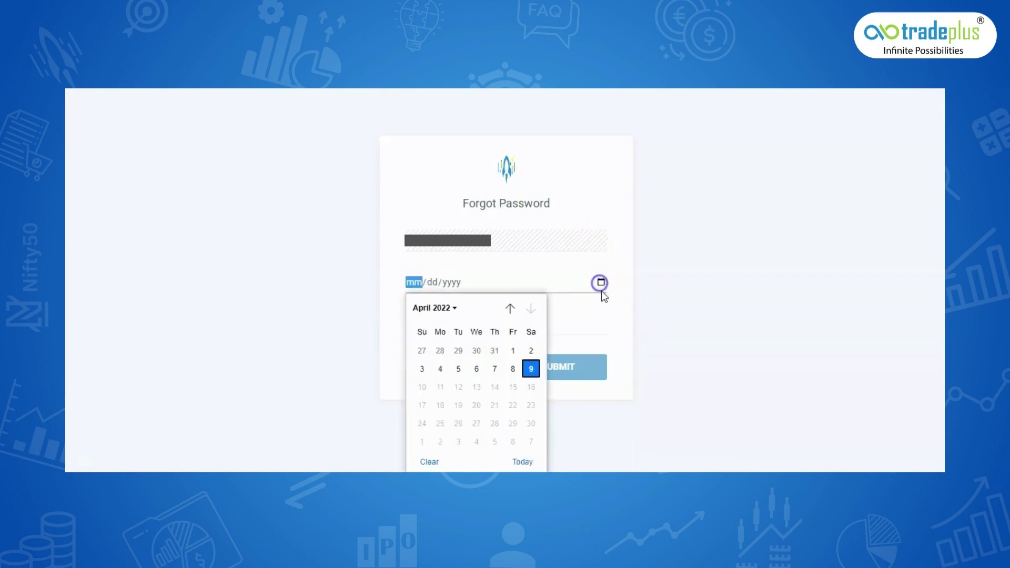
left_click(448, 309)
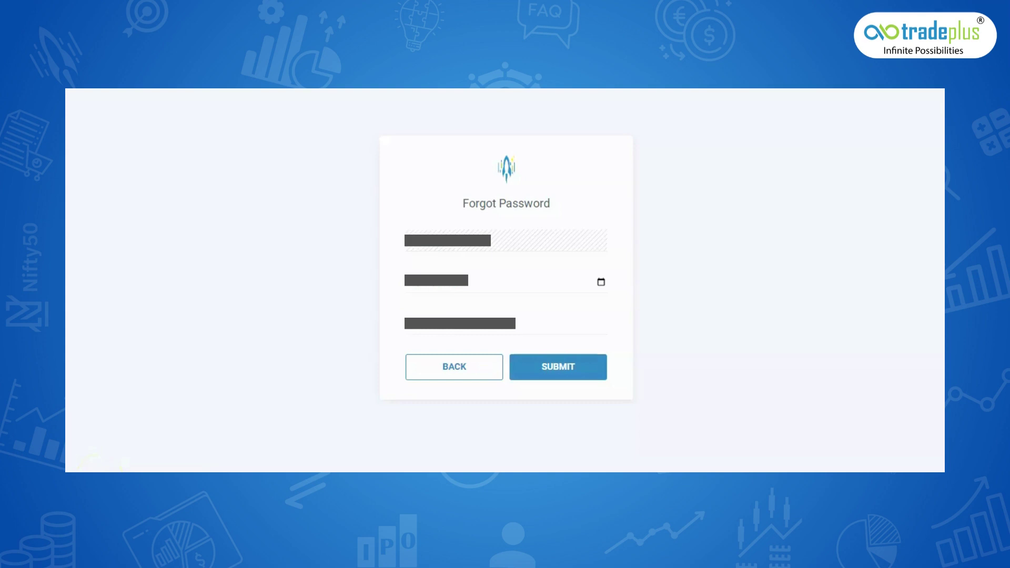
left_click(535, 369)
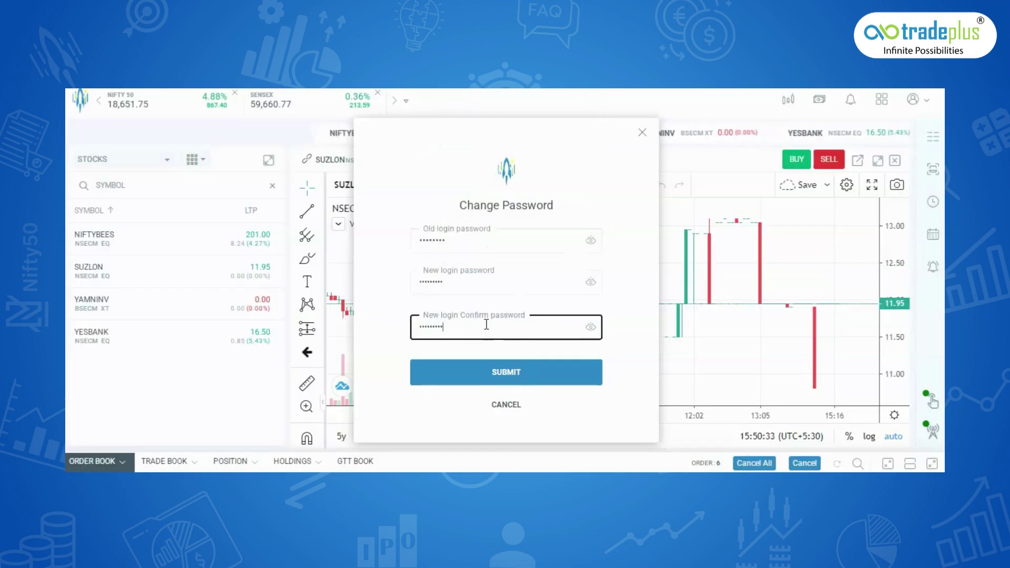
- Submit the Change Password form to save the new login password
left_click(495, 369)
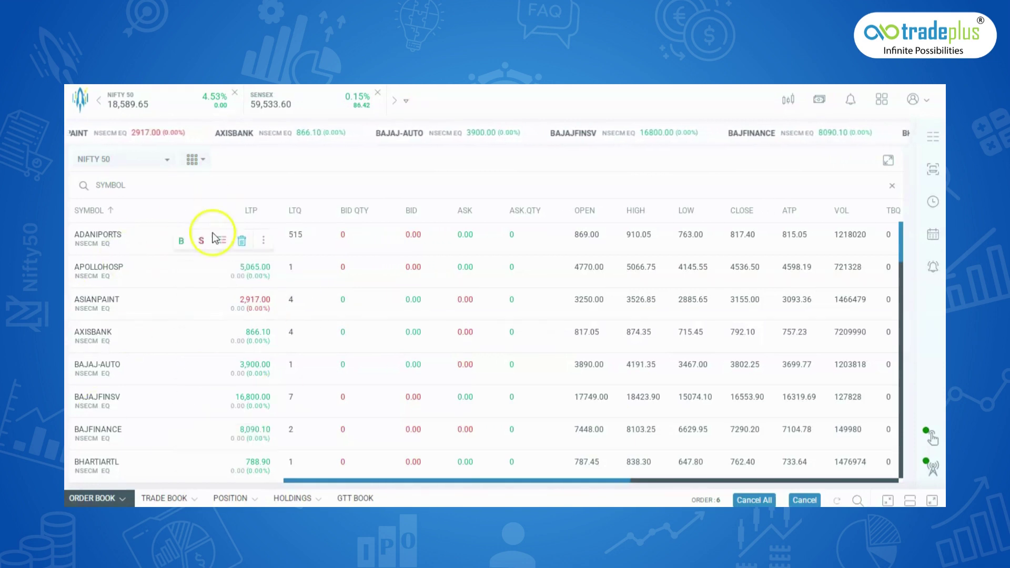
- Browse the watchlist groups, then open the ADANIPORTS chart
left_click(168, 166)
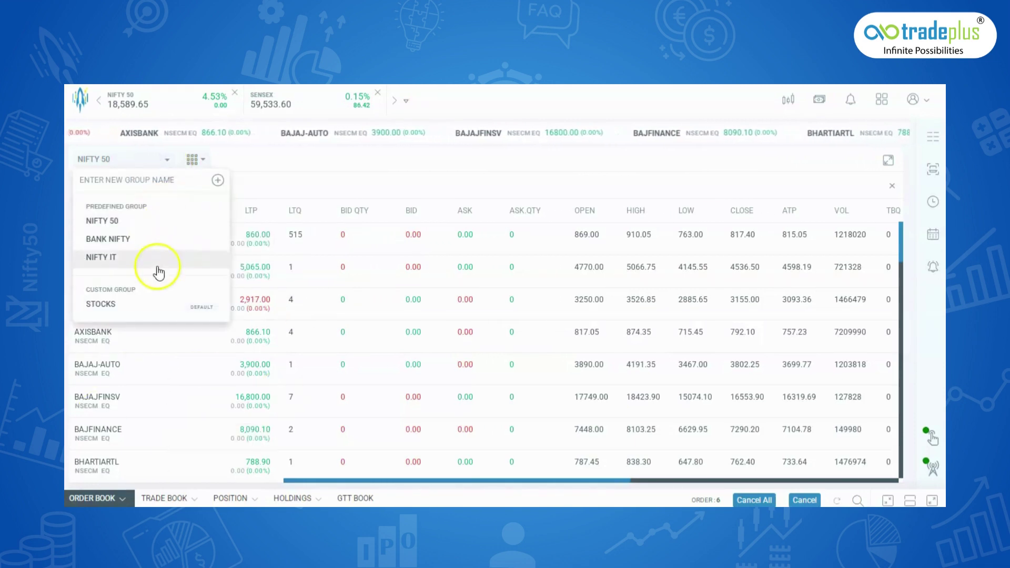
left_click(270, 181)
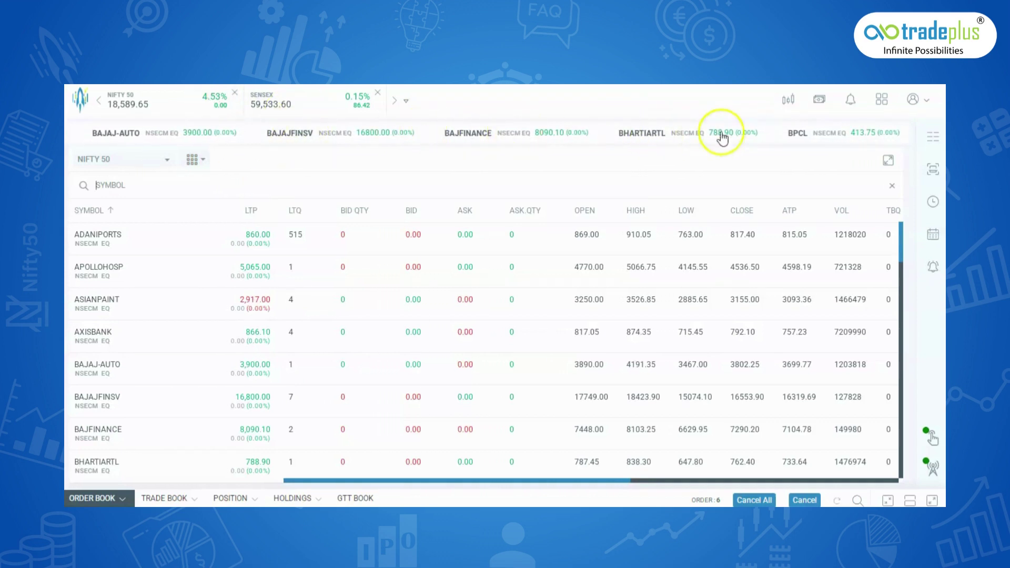
left_click(796, 100)
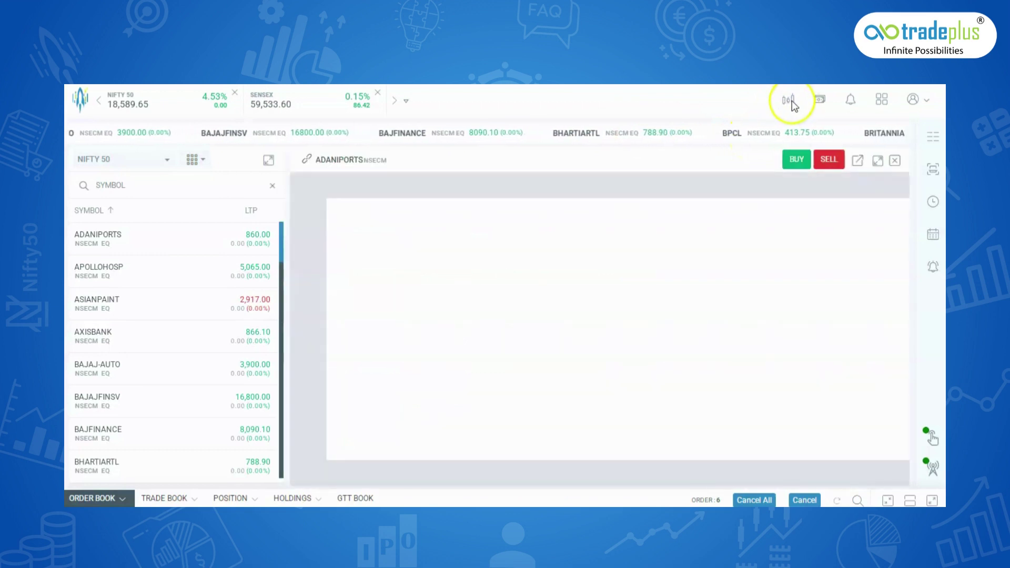
- Check the fund balance, notifications, transactions and calculators menu, and profile menu
left_click(818, 101)
left_click(855, 106)
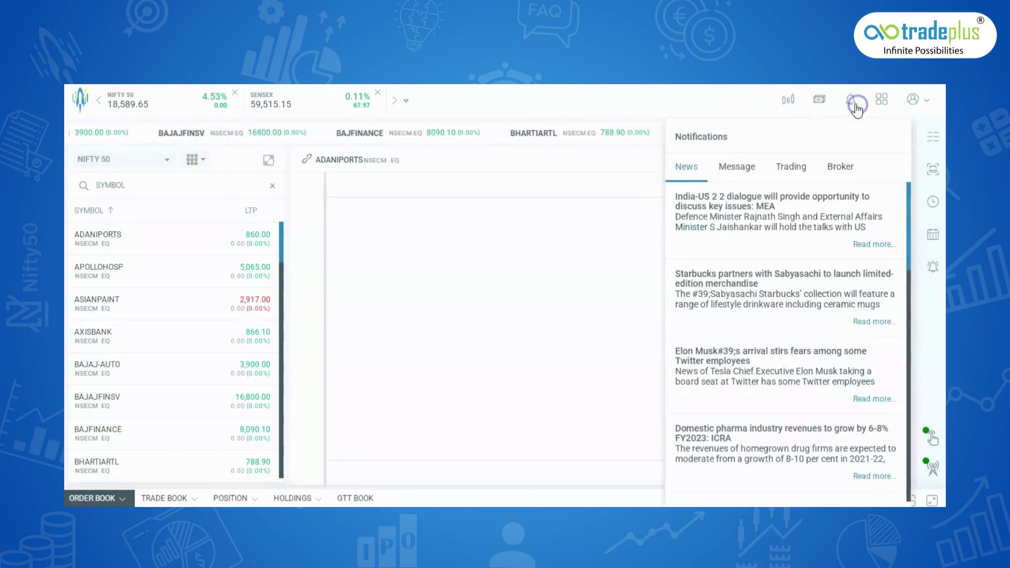
left_click(885, 100)
left_click(928, 102)
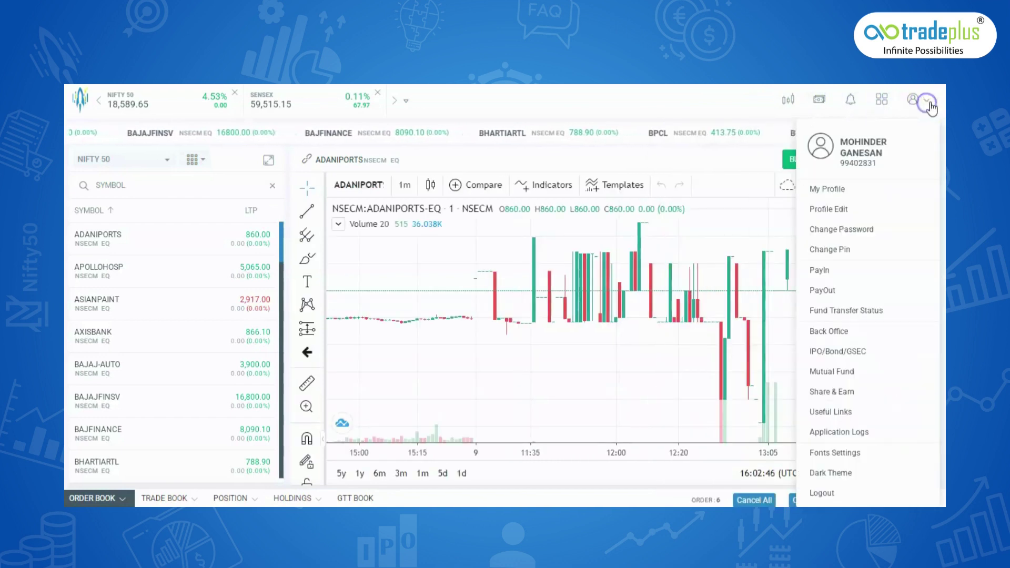
left_click(928, 103)
- View the Market Depth, Time & Sales, Price Ladder and Alert panels, then collapse the side panel
left_click(933, 143)
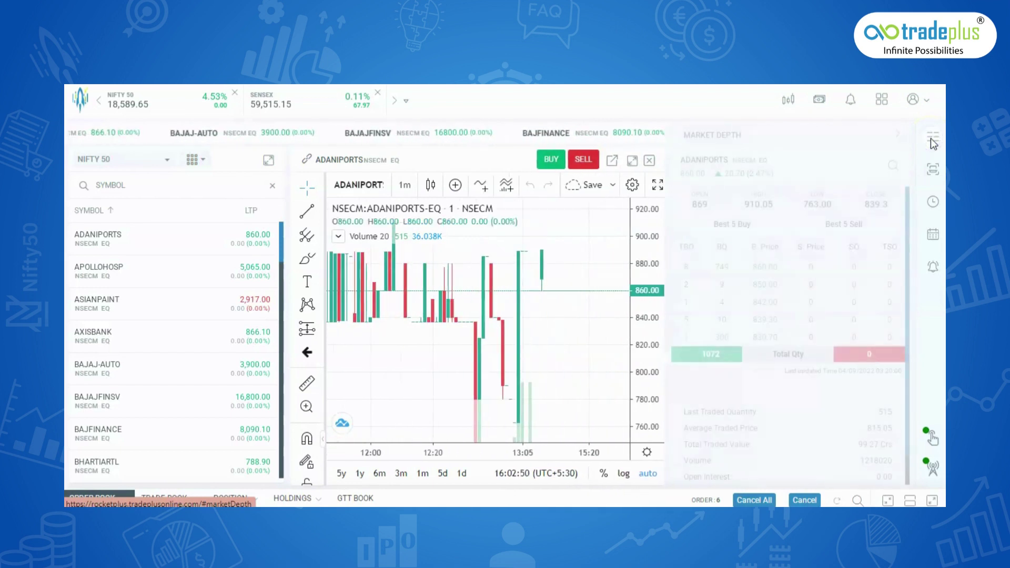
left_click(931, 206)
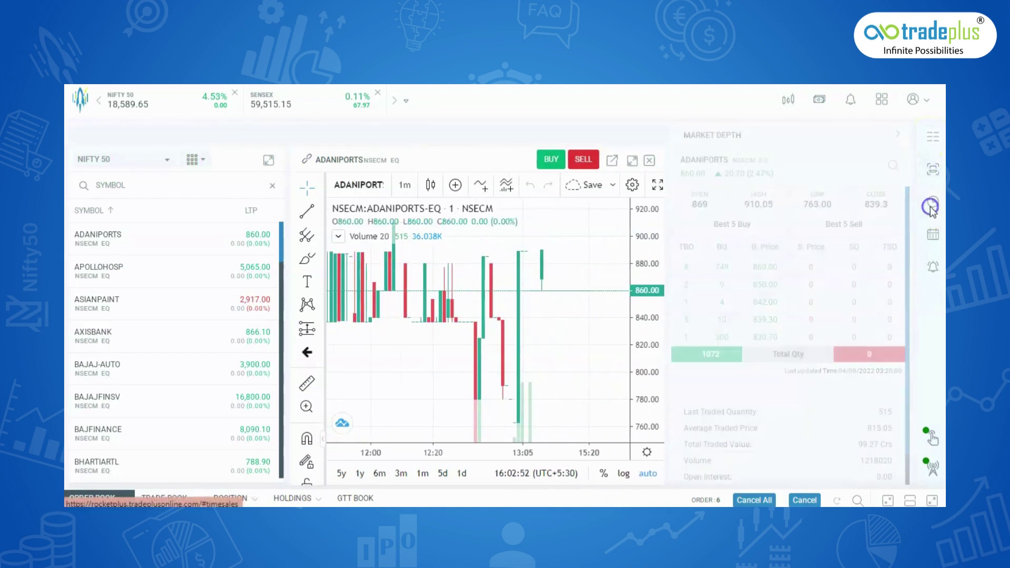
left_click(933, 234)
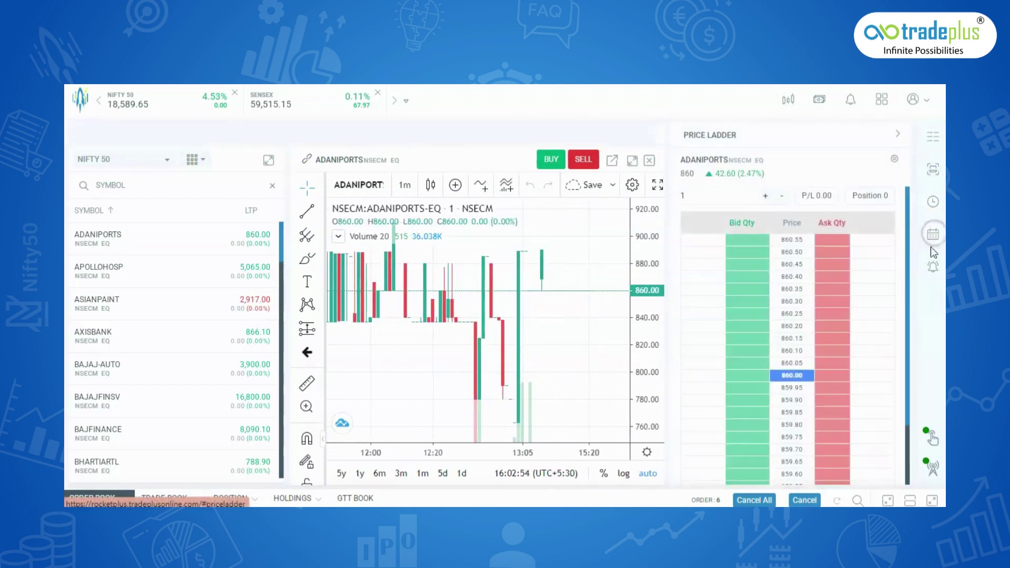
left_click(932, 266)
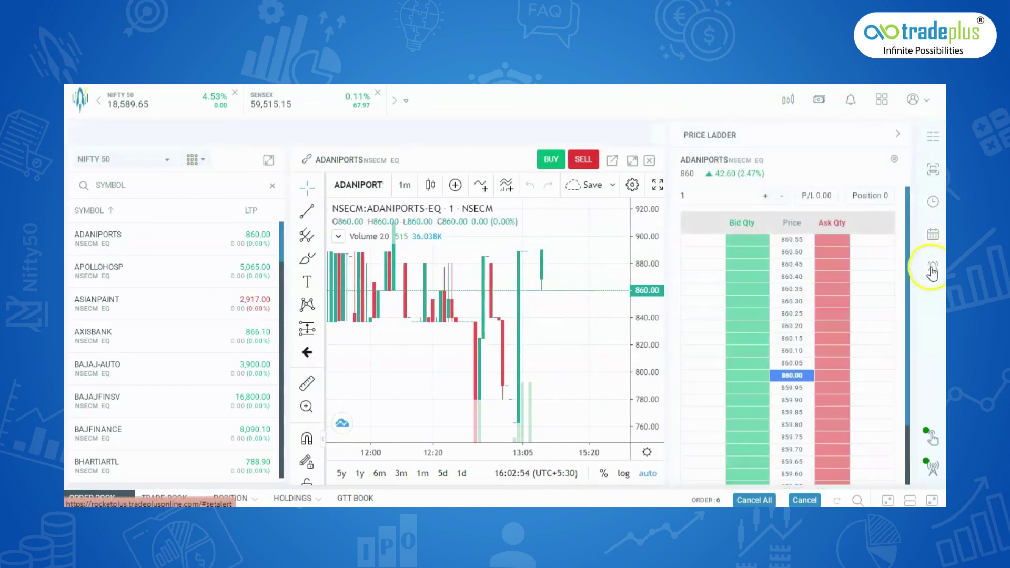
left_click(908, 142)
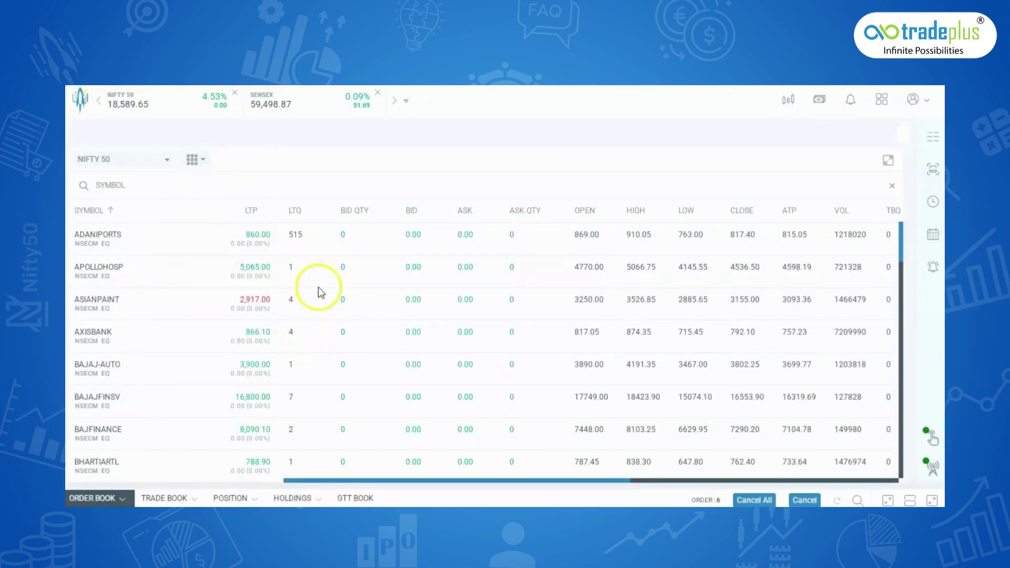
- Add a new watchlist group named 'TRADE' from the group dropdown
mouse_move(239, 230)
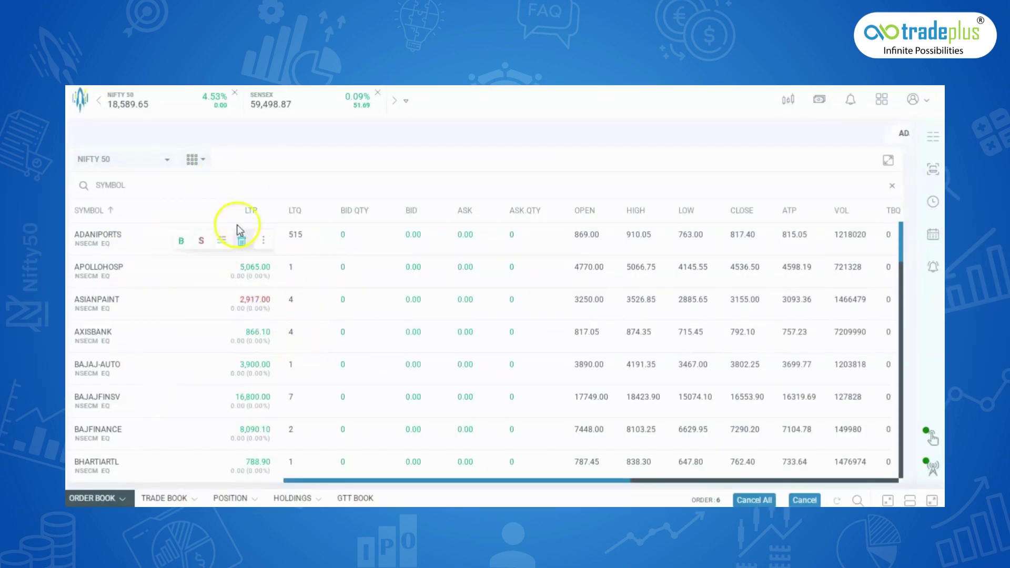
left_click(167, 161)
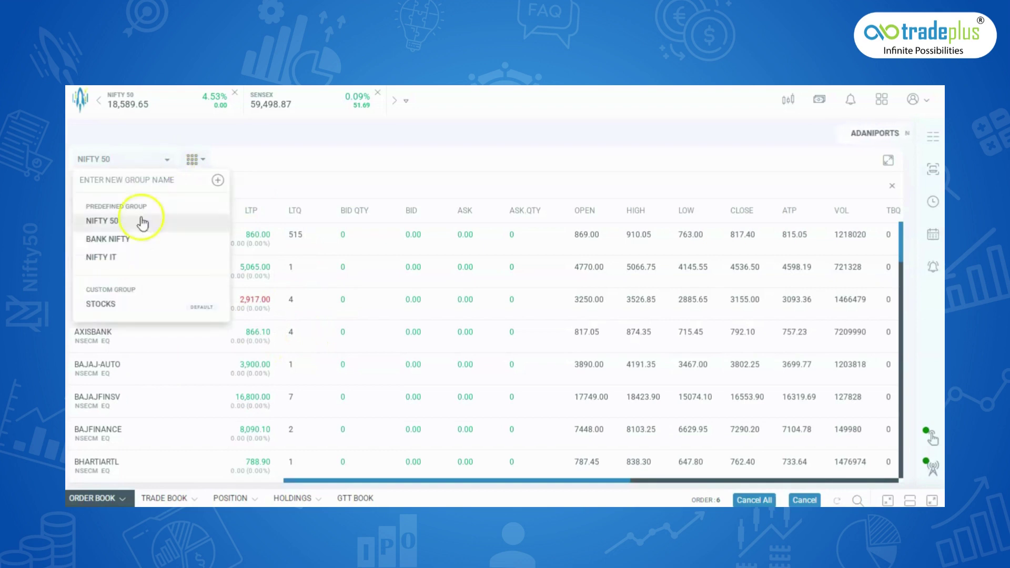
left_click(161, 185)
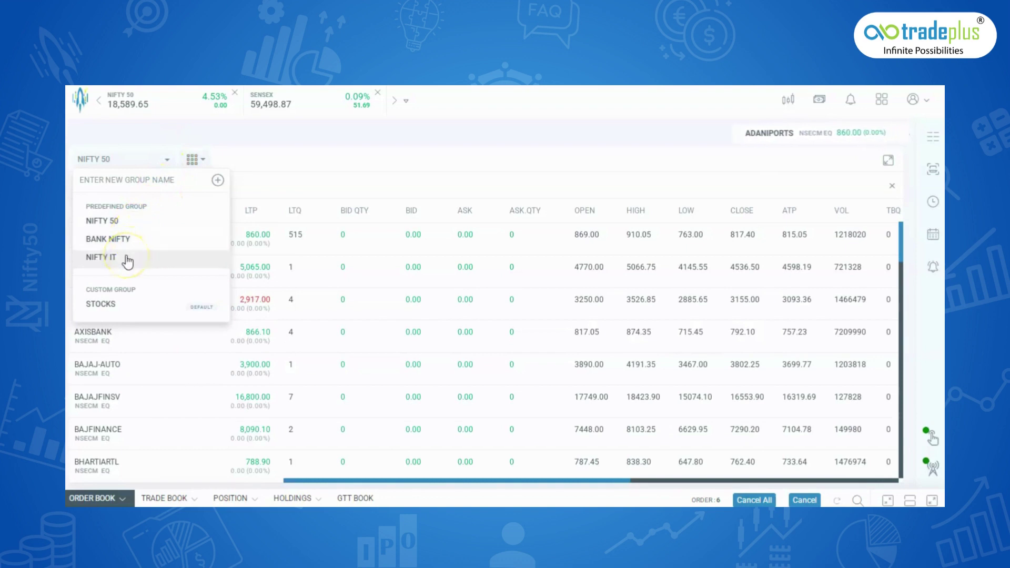
left_click(153, 181)
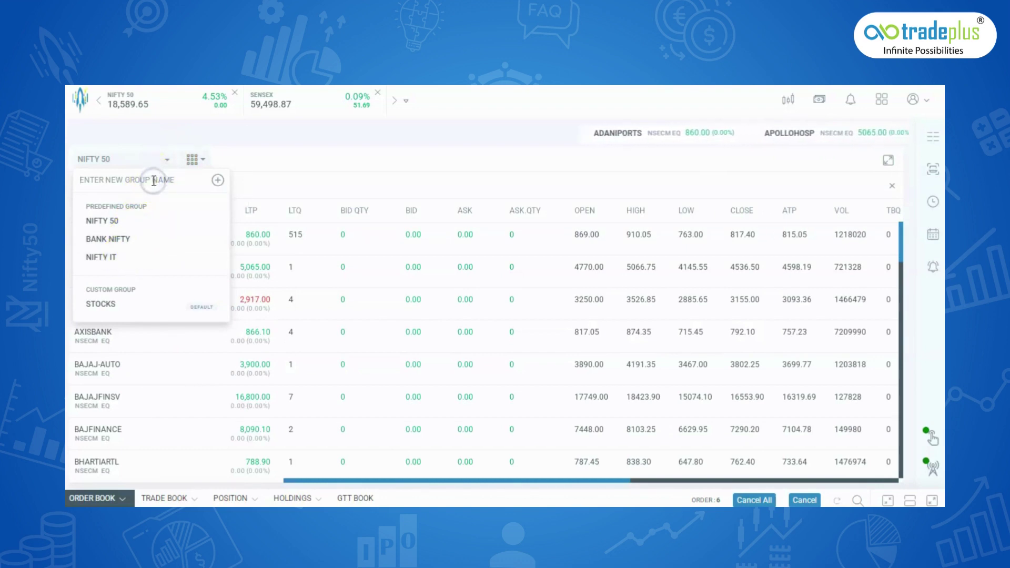
type("TRADE")
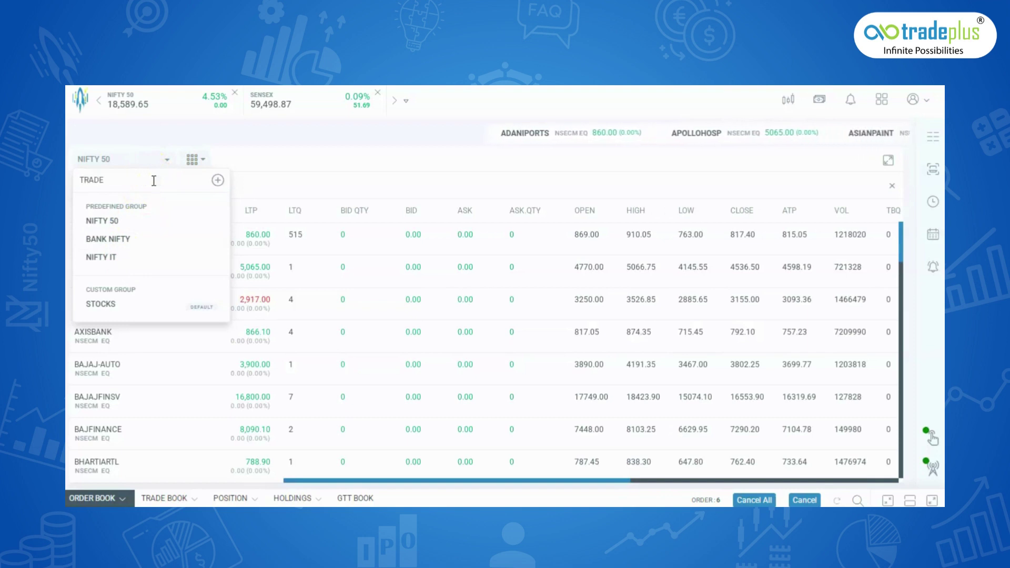
left_click(219, 184)
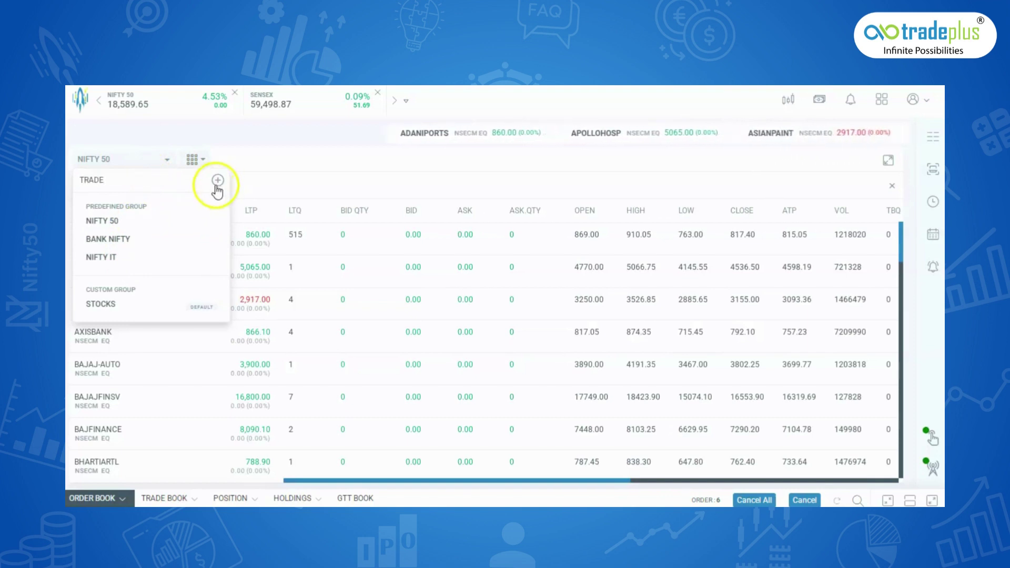
left_click(216, 188)
left_click(498, 374)
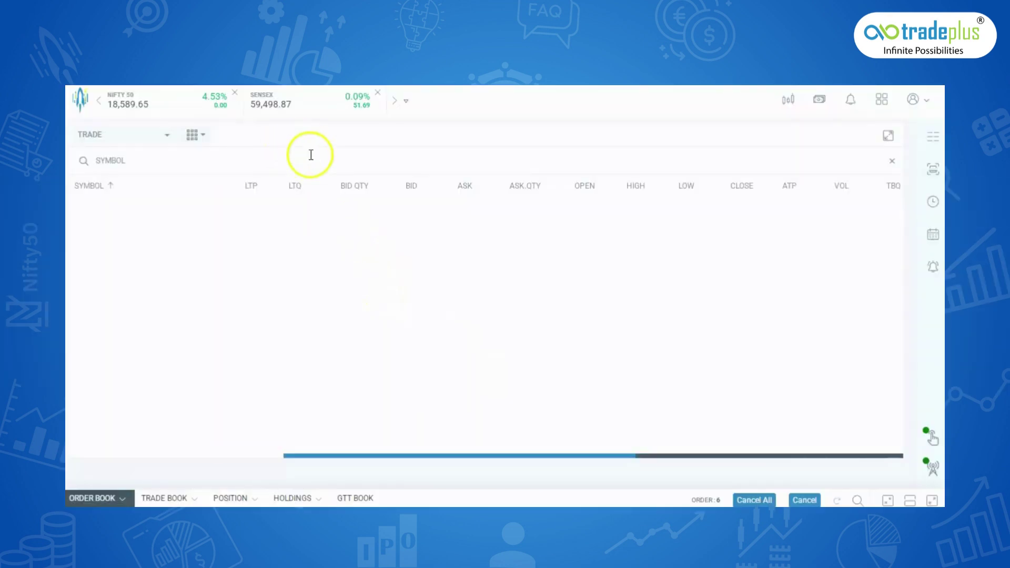
left_click(310, 156)
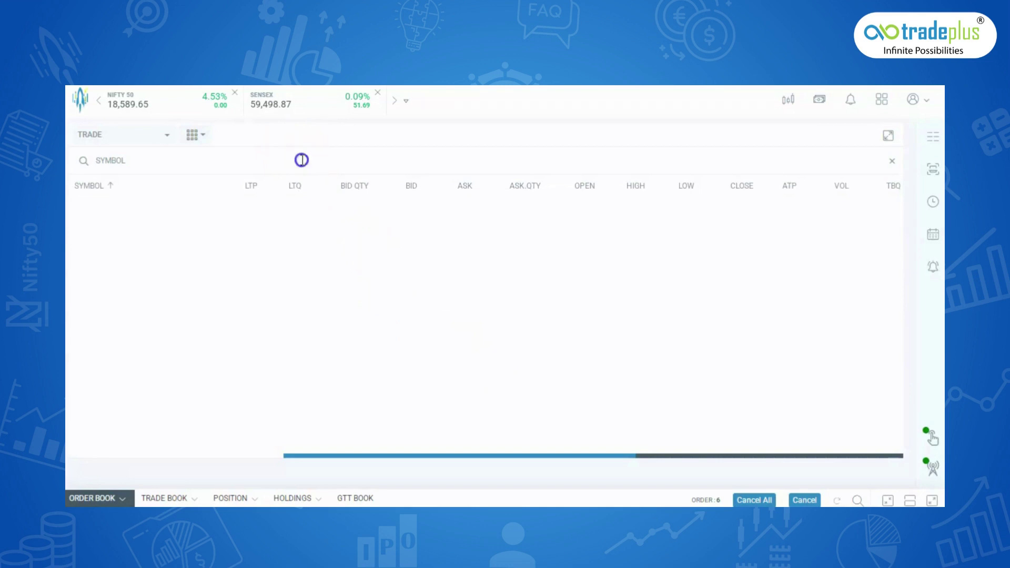
type("icici")
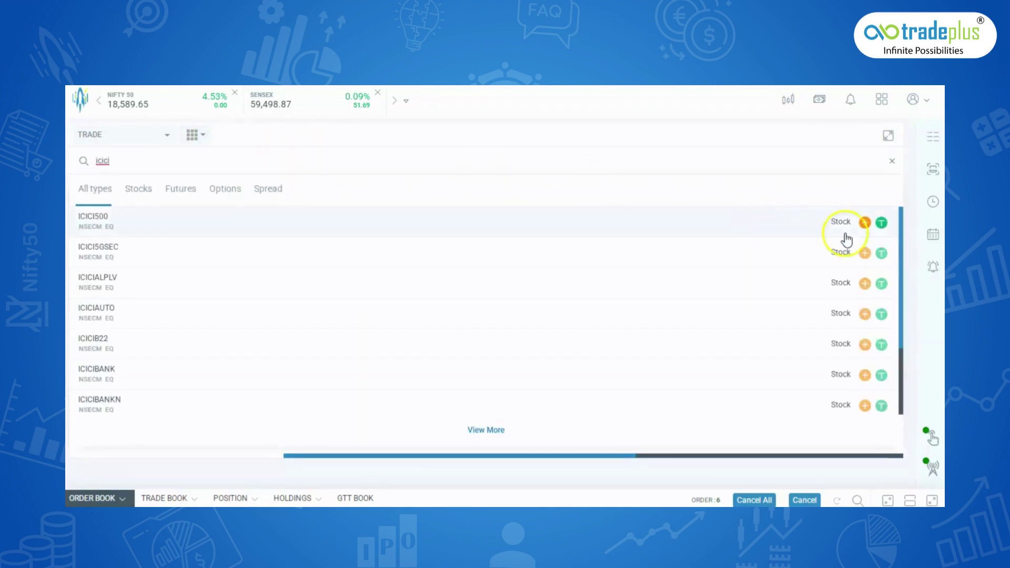
left_click(865, 222)
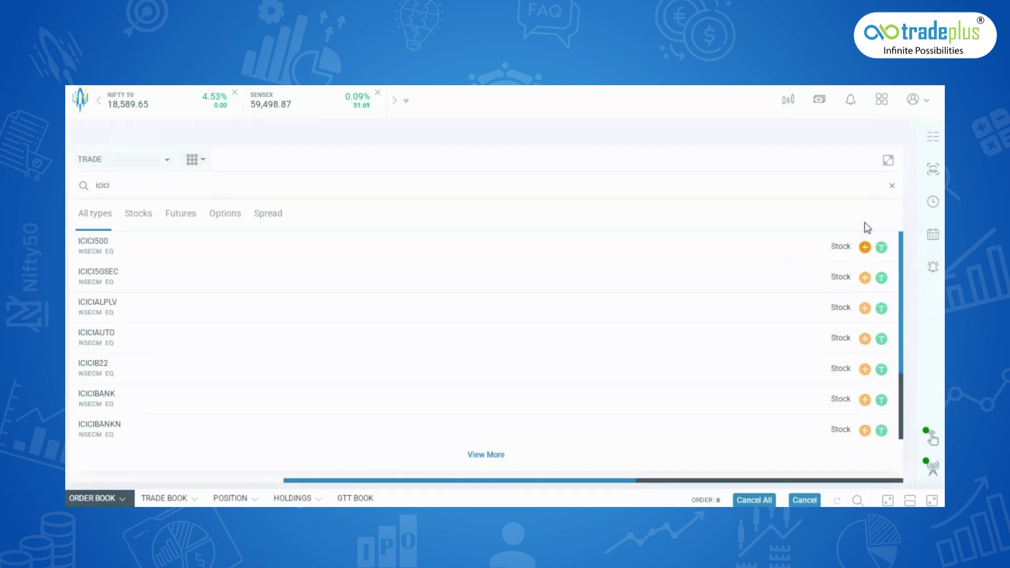
left_click(893, 185)
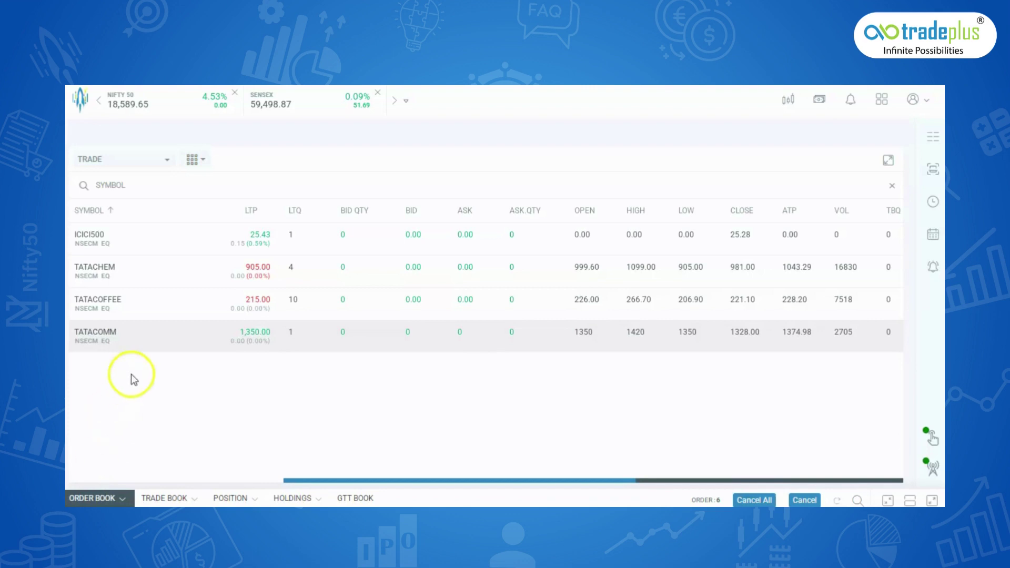
- Open TATACOMM's buy order form, close it, then open its sell order form
mouse_move(125, 333)
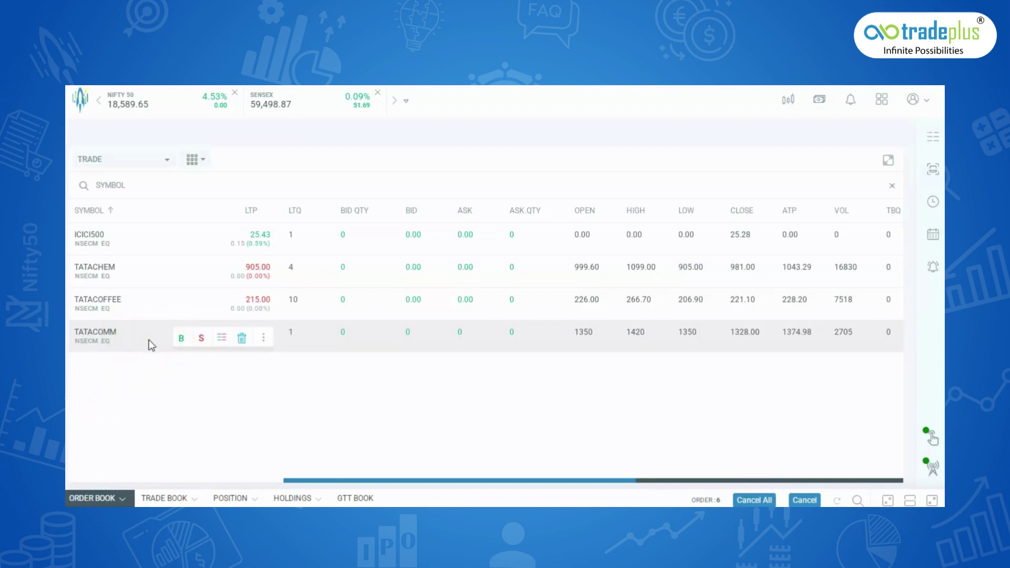
left_click(181, 338)
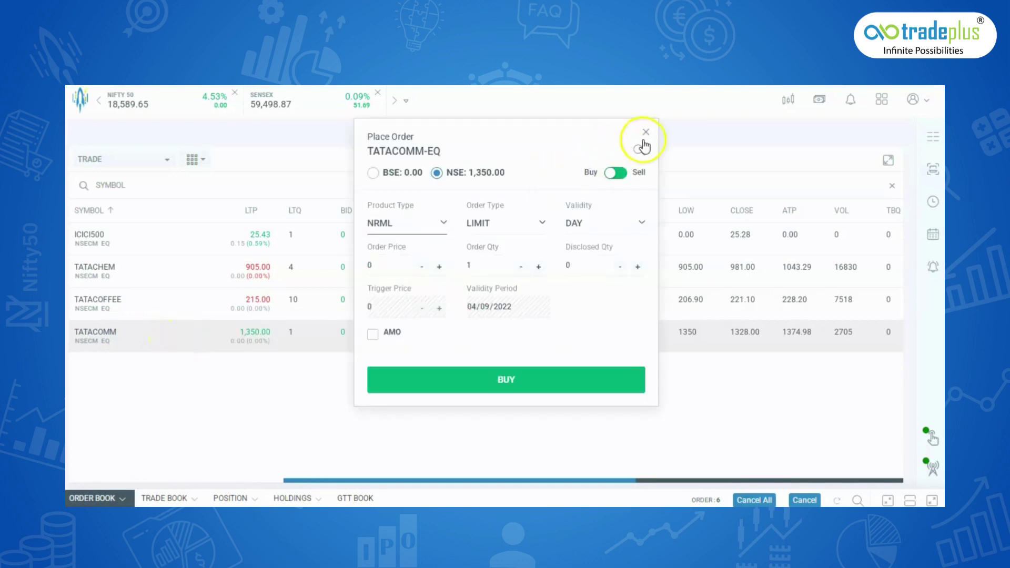
left_click(646, 132)
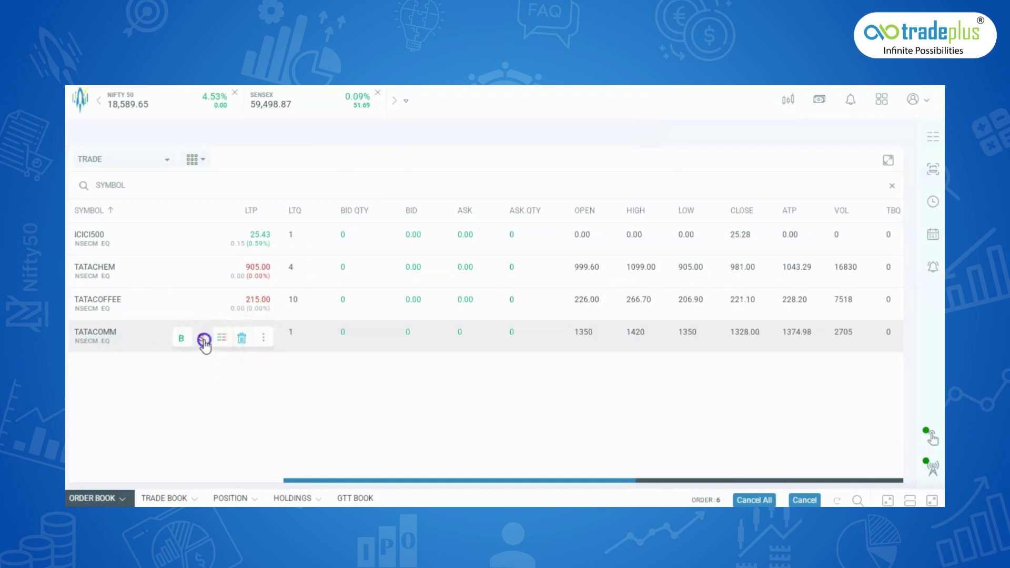
left_click(202, 340)
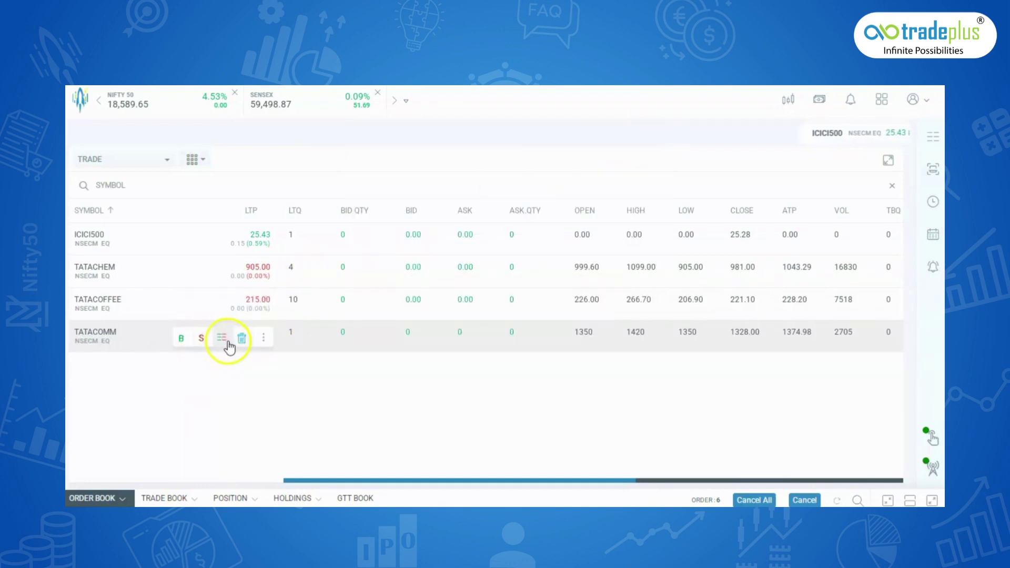
- Show TATACOMM's market depth and open its more-actions menu
left_click(227, 341)
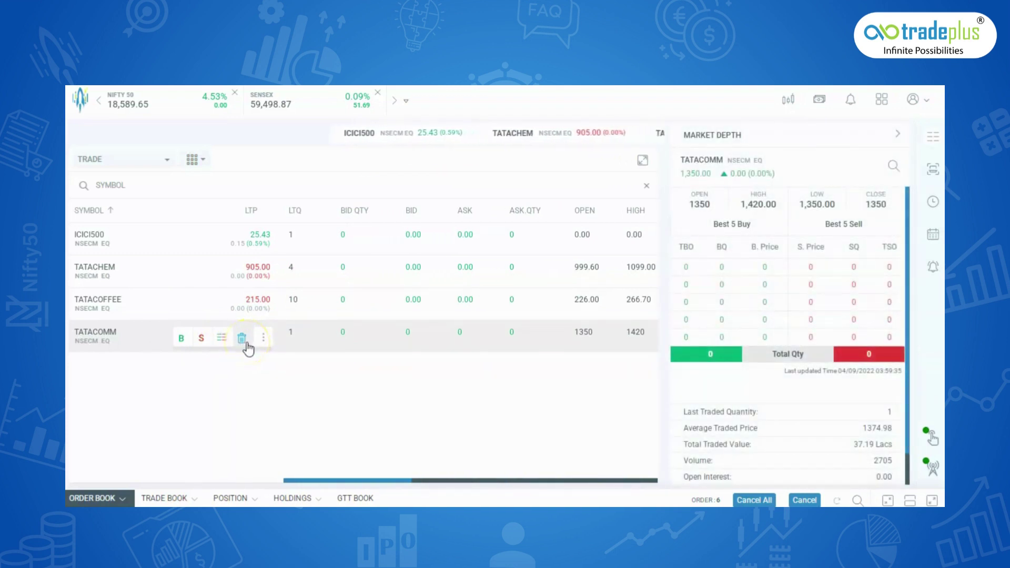
left_click(264, 339)
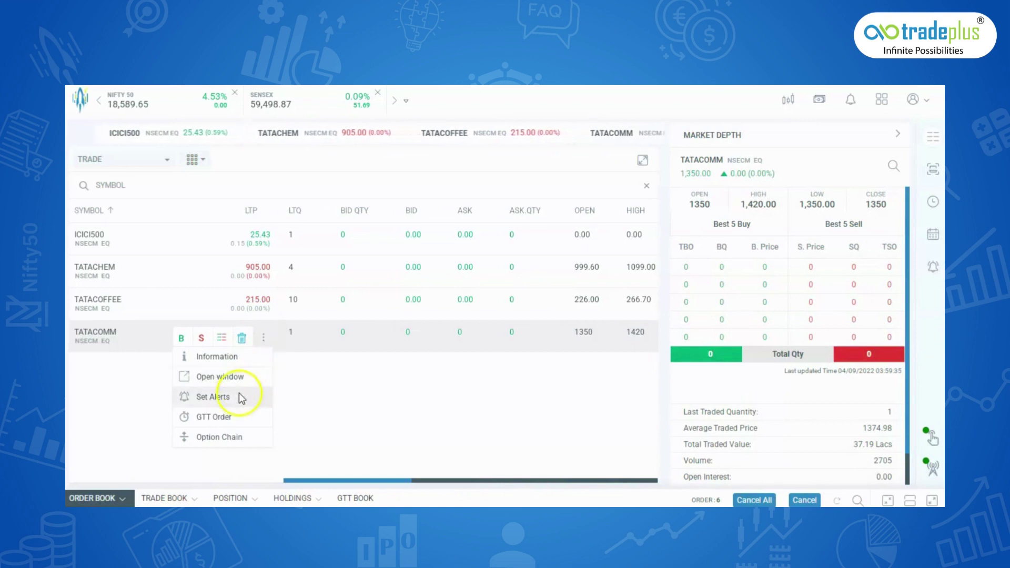
left_click(240, 417)
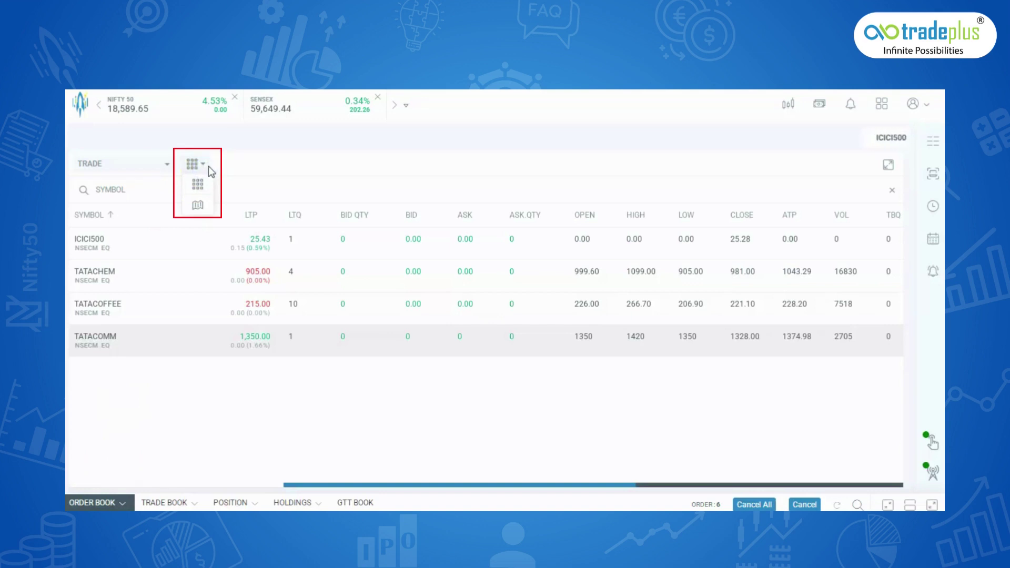
- Change the TRADE watchlist view from the table layout to heat-map tiles
left_click(202, 188)
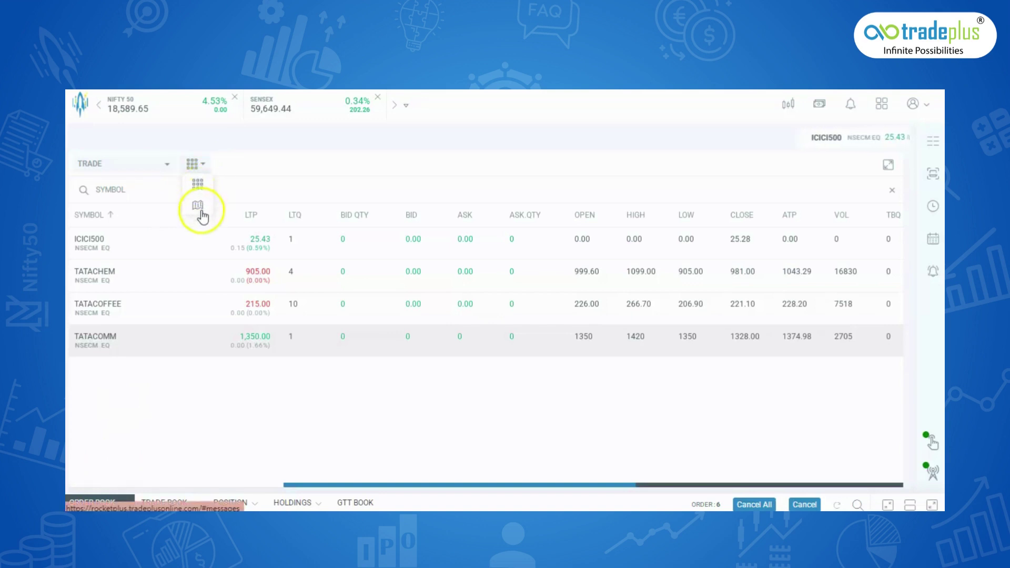
left_click(200, 185)
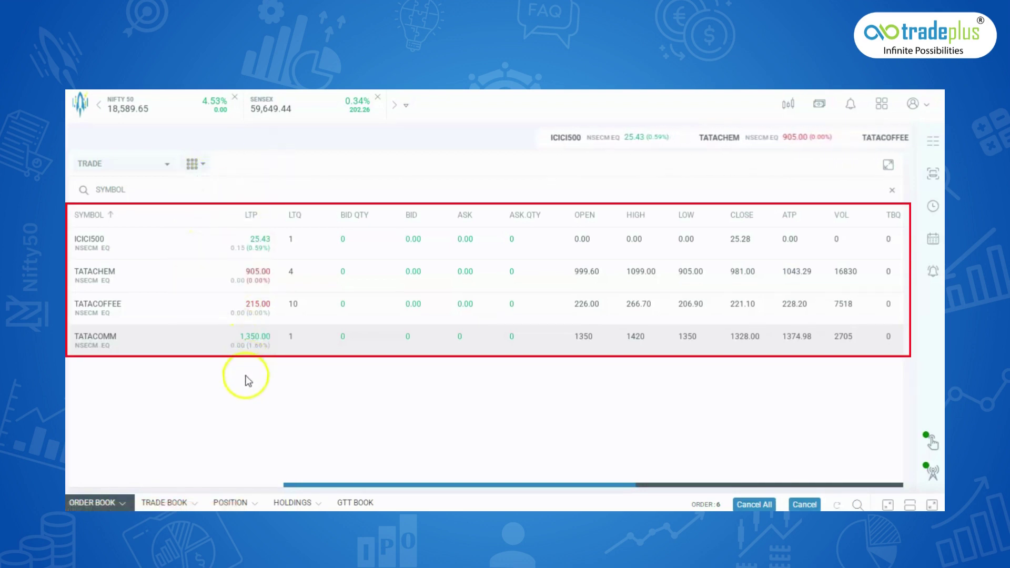
left_click(203, 164)
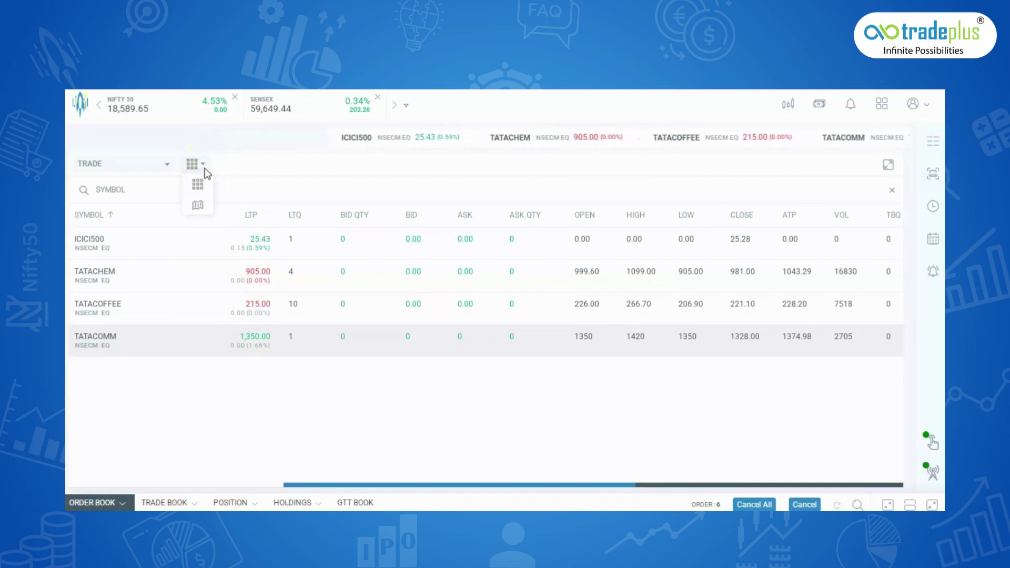
left_click(198, 205)
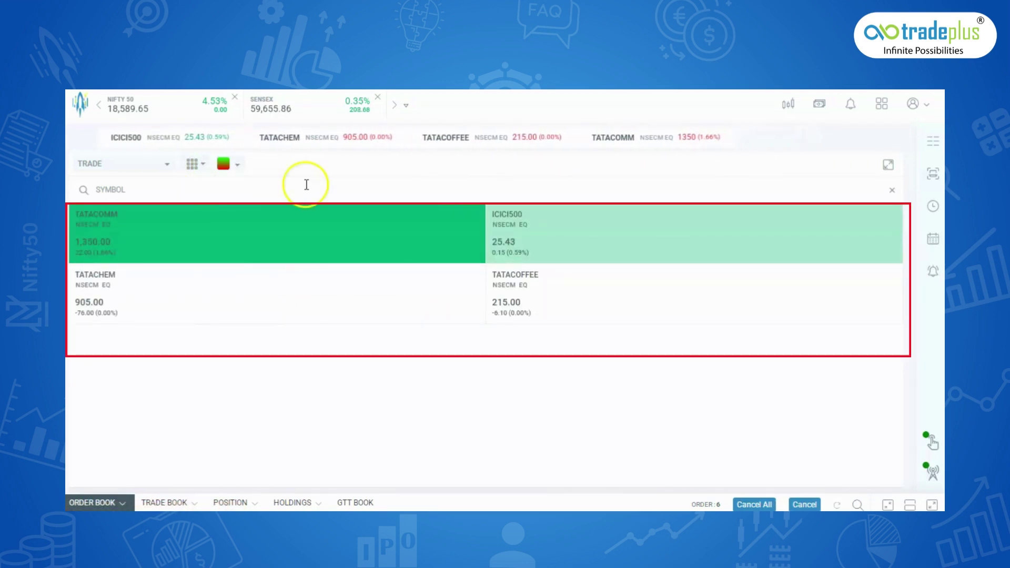
mouse_move(299, 242)
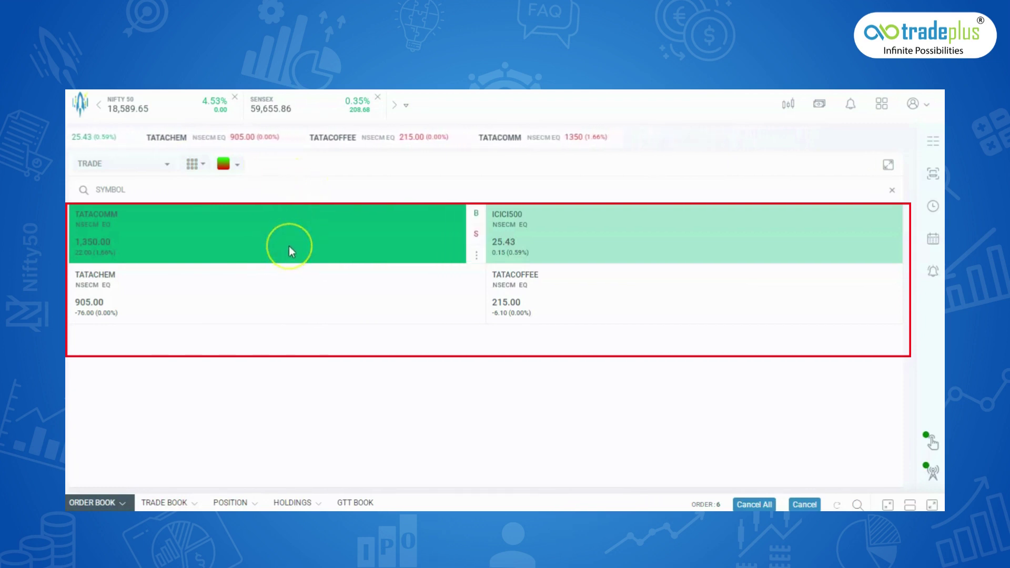
mouse_move(321, 256)
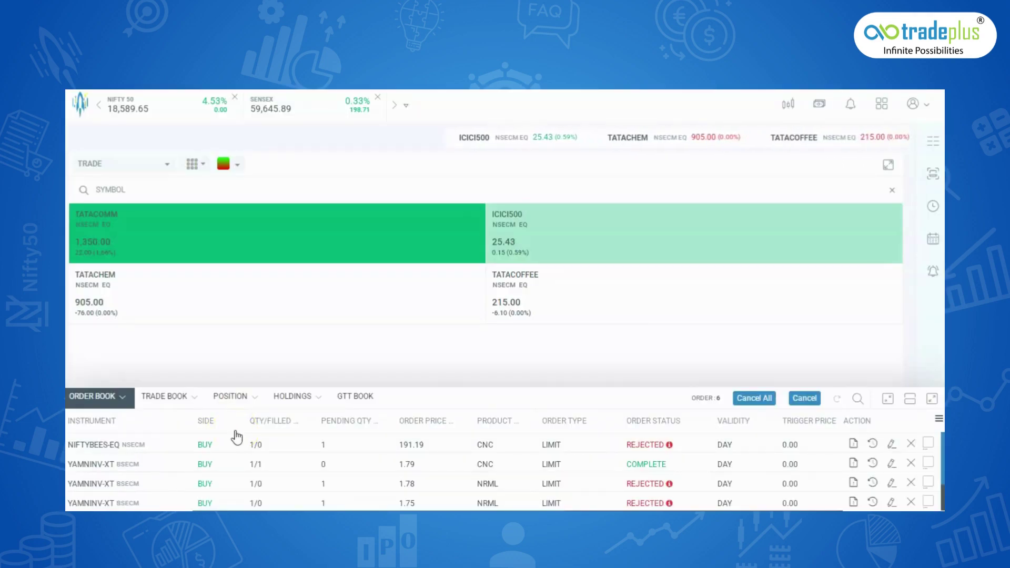
- Cancel all open orders in the Order Book with Cancel All
left_click(762, 402)
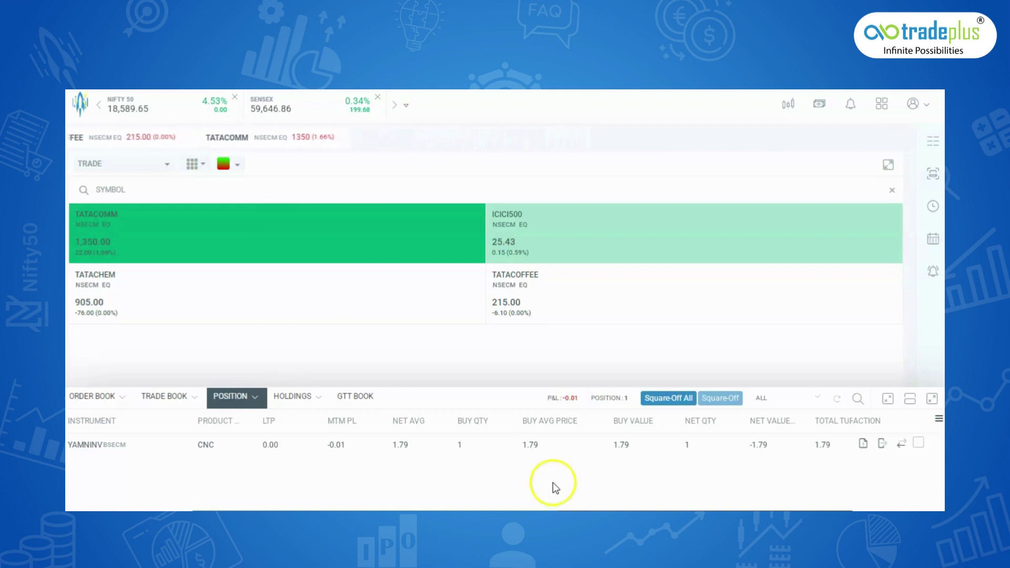
- Open the product-type conversion for the YAMNINV position
left_click(902, 445)
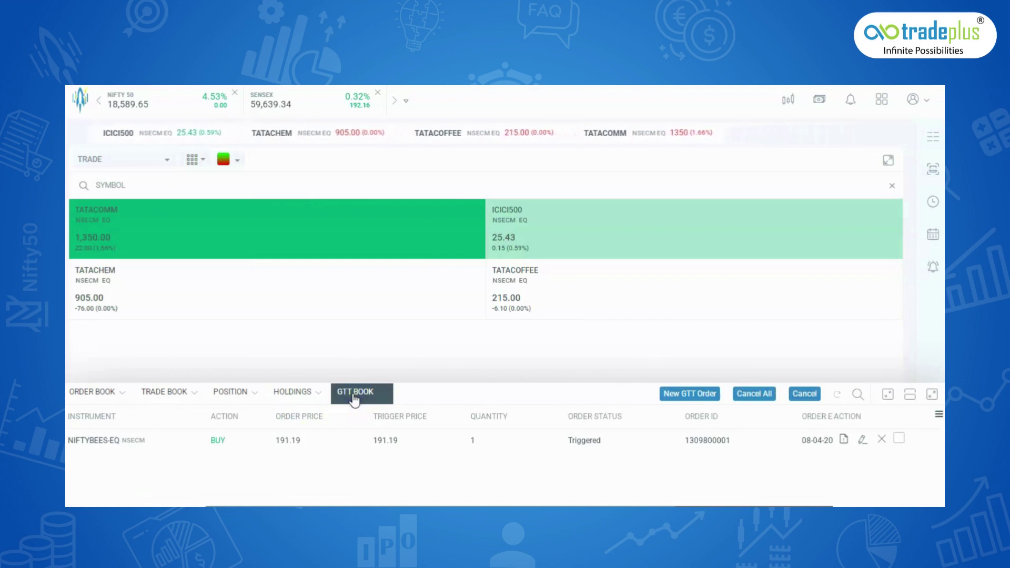
- Create a CNC GTT buy order for 1 ICICI500-EQ share at 25.43 and acknowledge the confirmation
left_click(688, 394)
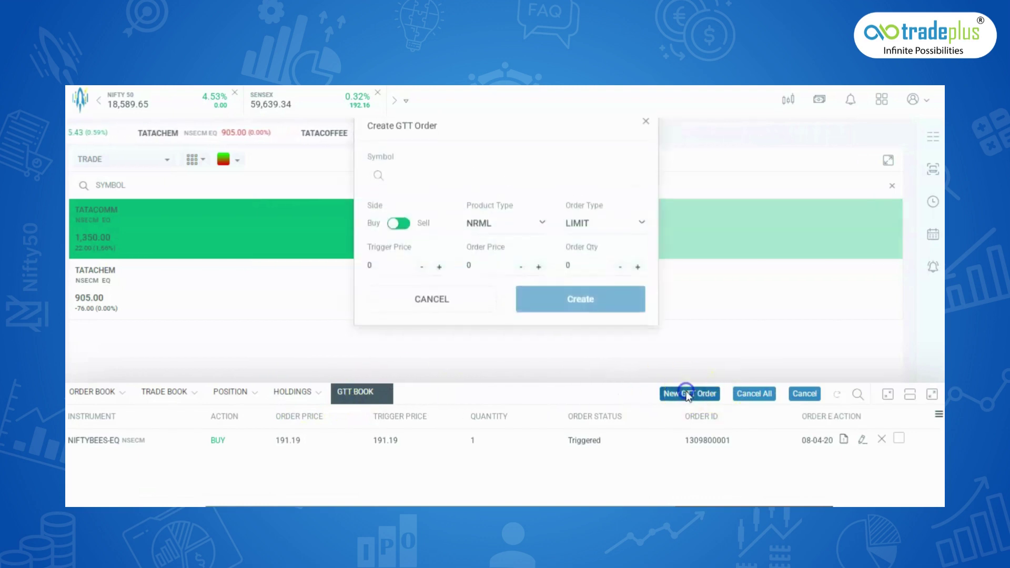
left_click(542, 182)
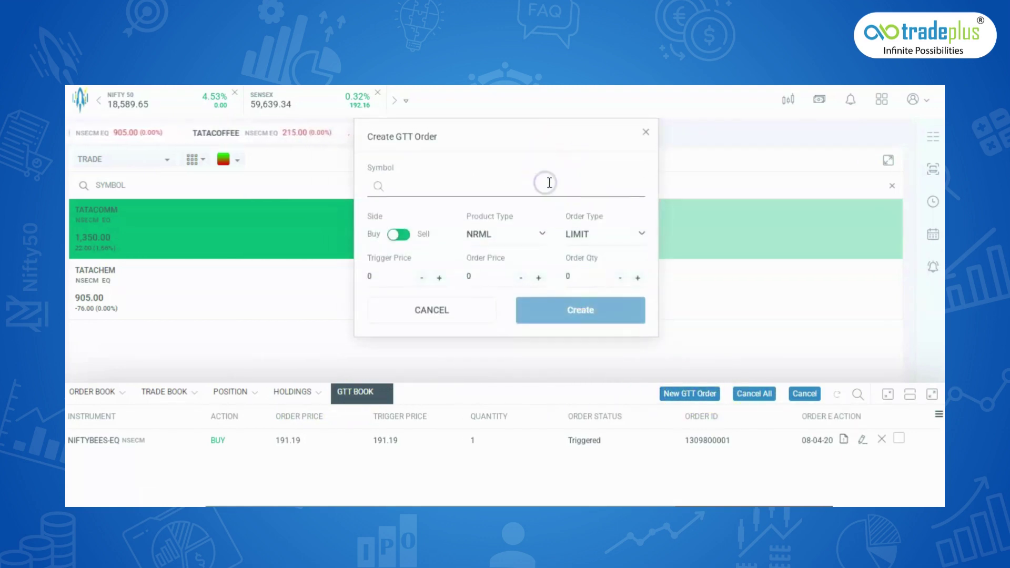
type("icici")
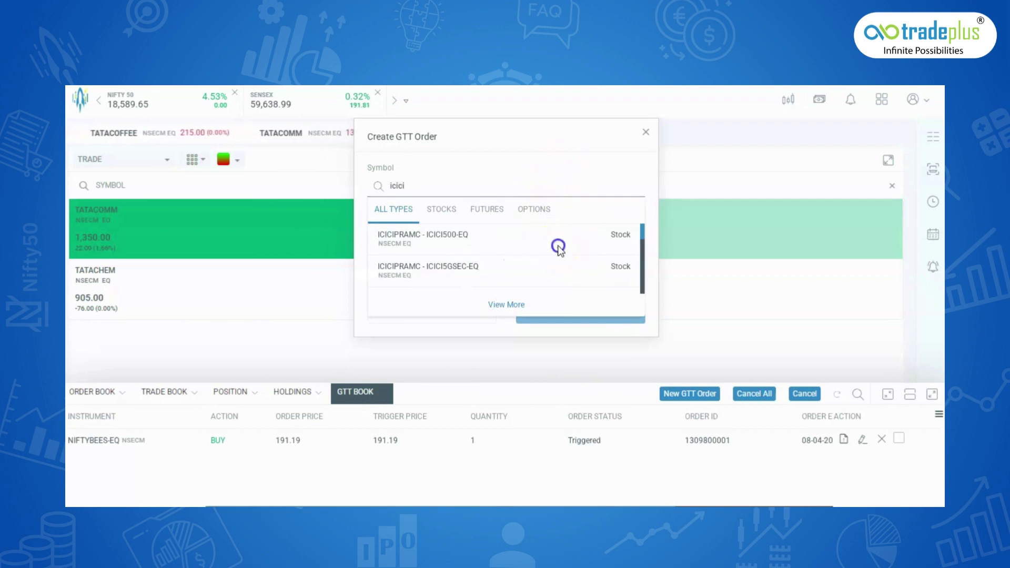
left_click(557, 243)
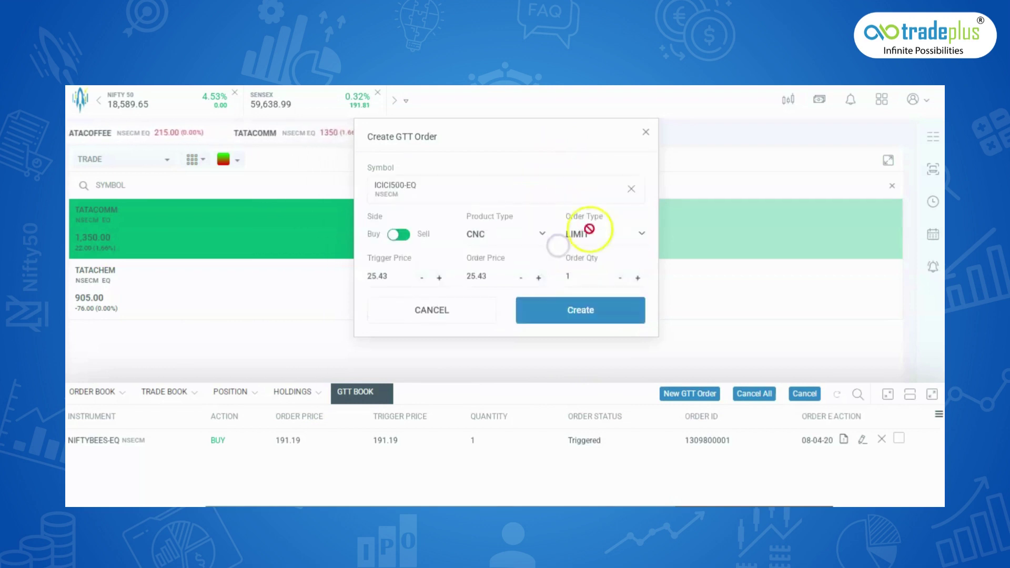
left_click(577, 308)
left_click(513, 382)
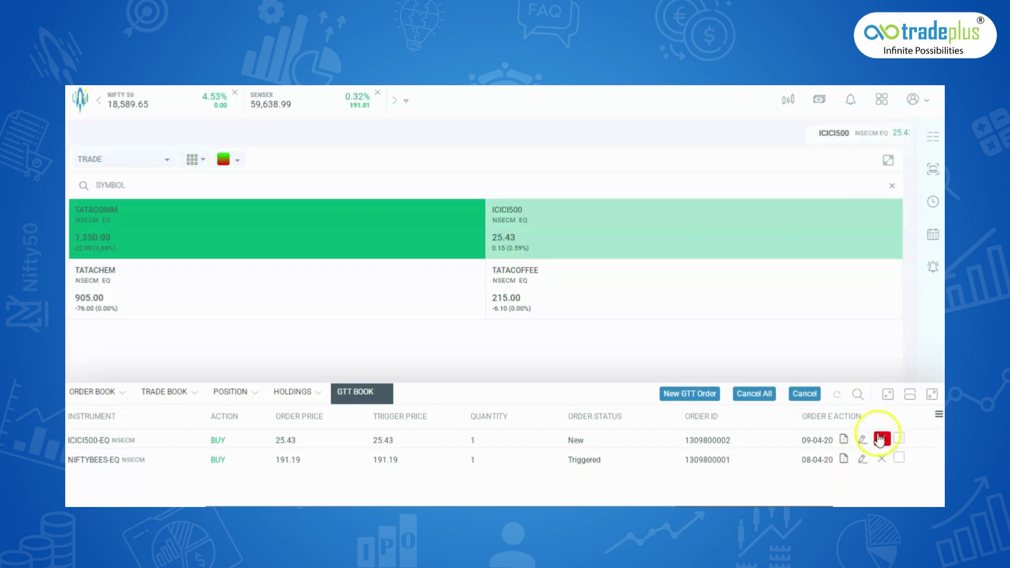
- Resubmit the ICICI500-EQ GTT order unchanged, then cancel it so its status shows Cancelled
left_click(862, 439)
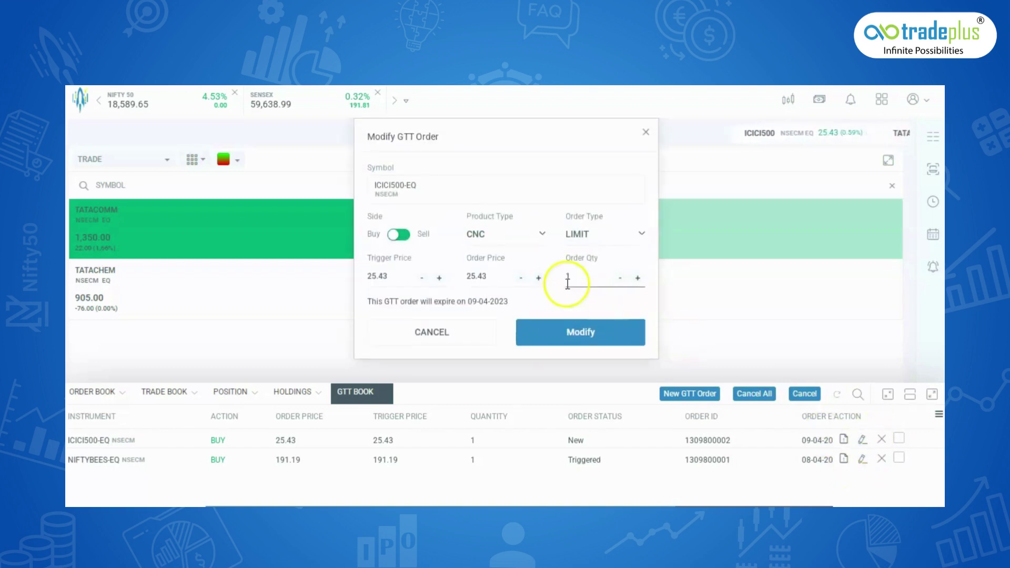
left_click(521, 333)
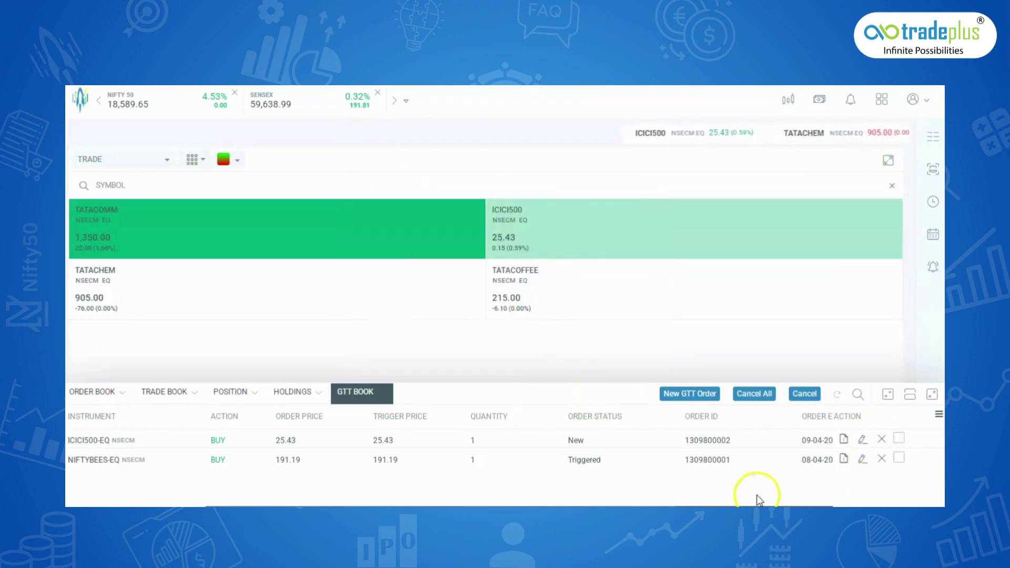
left_click(883, 440)
left_click(465, 364)
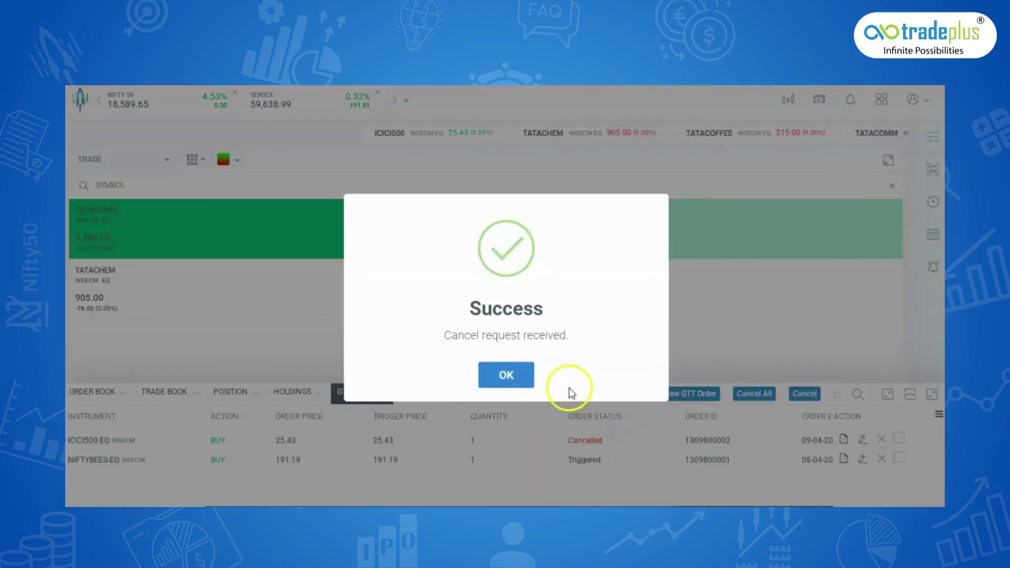
left_click(517, 371)
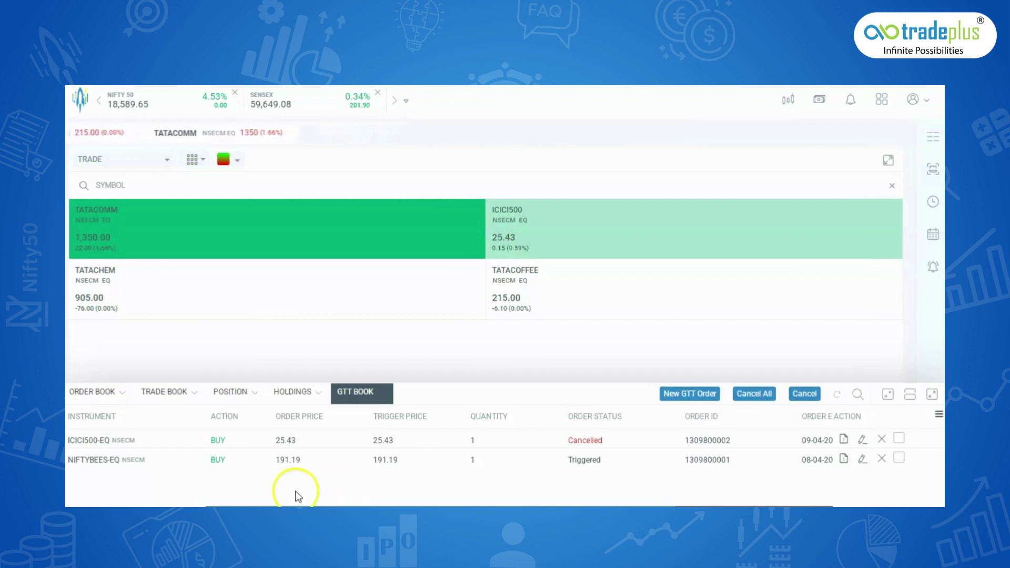
- Collapse the GTT book and add the Accumulative Swing Index and Accumulation/Distribution indicators
left_click(888, 394)
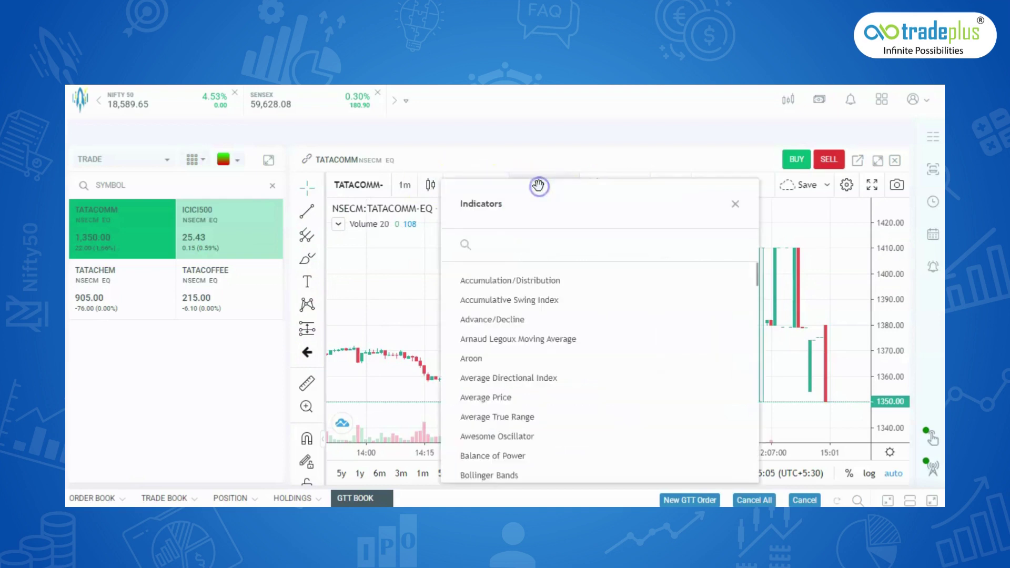
left_click(500, 305)
left_click(566, 283)
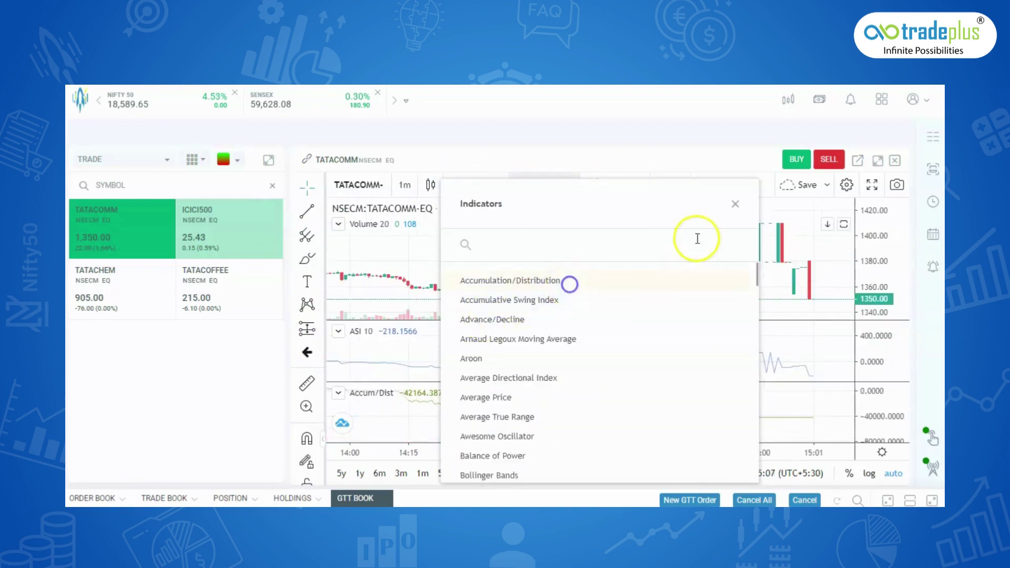
left_click(735, 206)
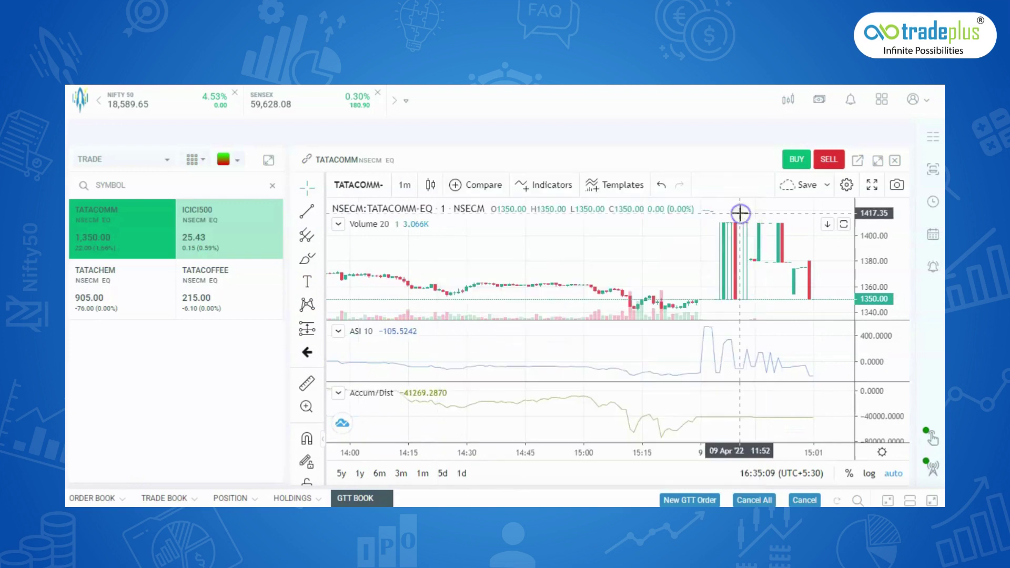
- Save the current chart indicators as a template named 'new'
left_click(606, 190)
left_click(614, 209)
type("new")
left_click(679, 415)
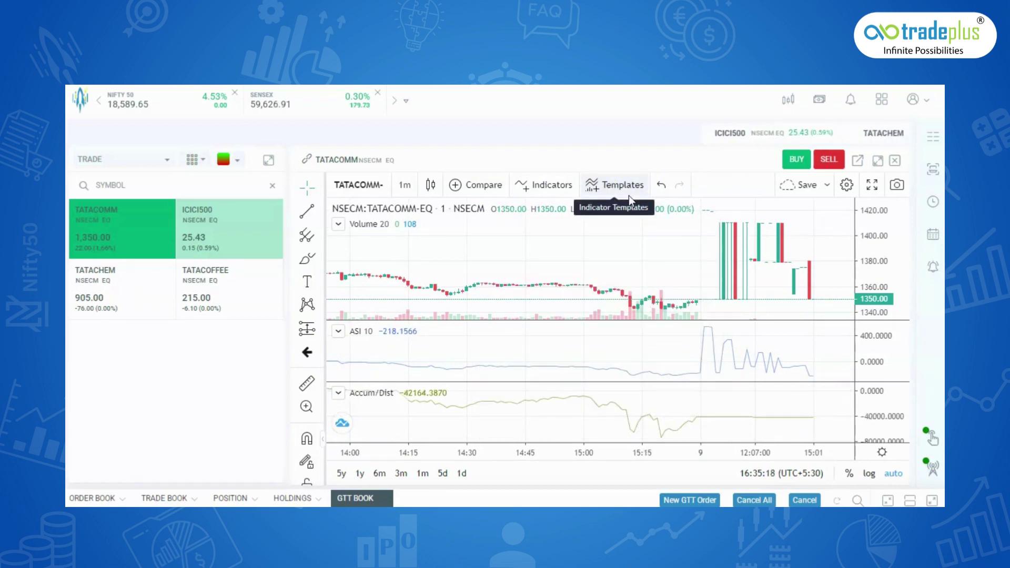
- Preview the TATACOMM buy and sell order forms, then list the chart intervals down to Days
left_click(797, 160)
left_click(646, 131)
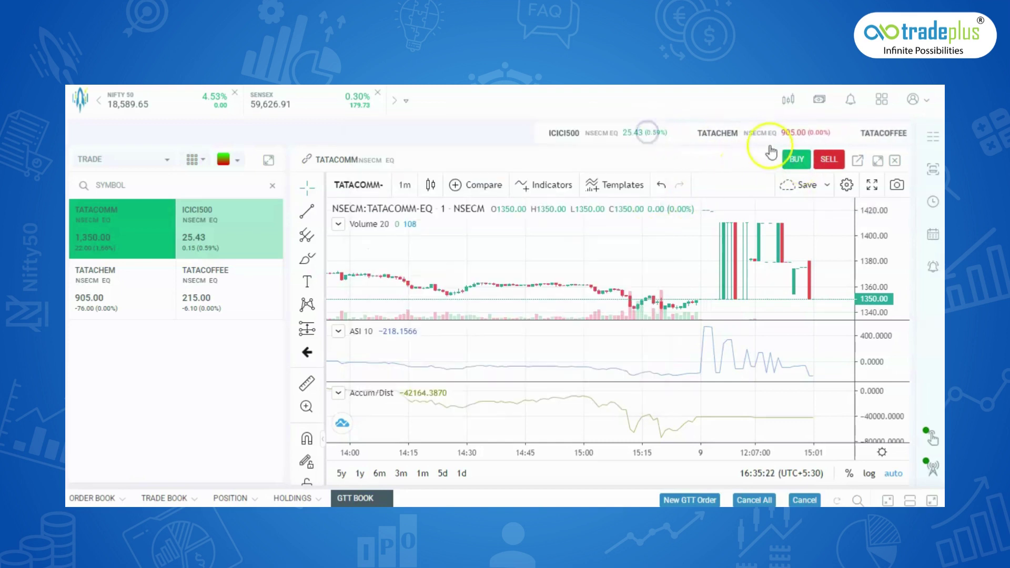
left_click(829, 159)
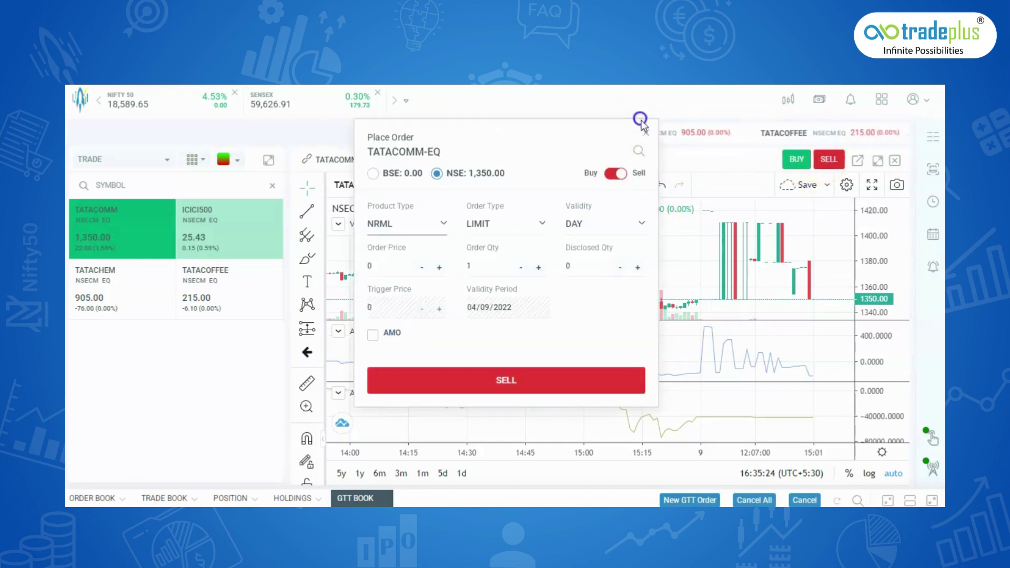
left_click(646, 131)
left_click(405, 185)
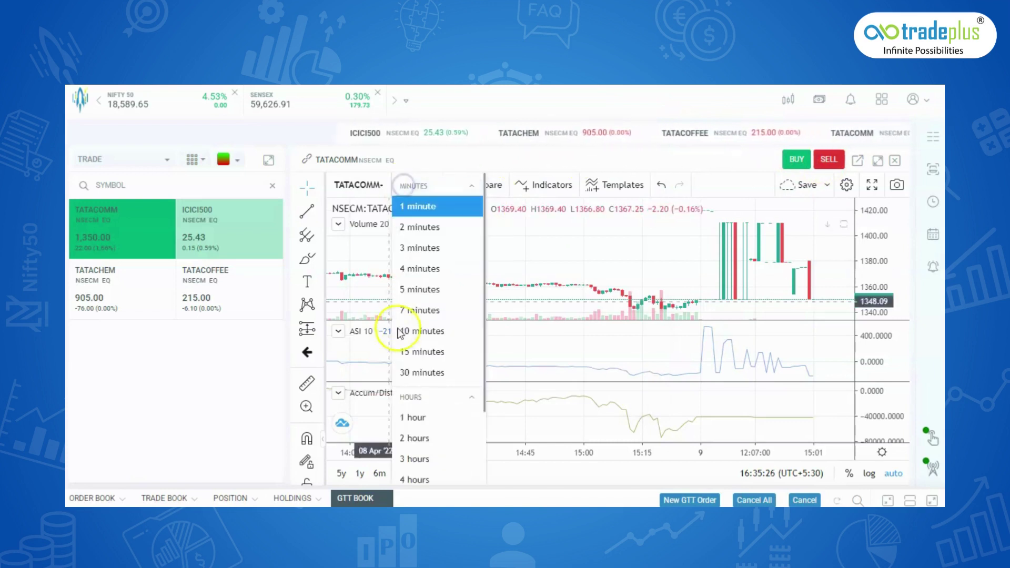
left_click_drag(484, 384, 477, 483)
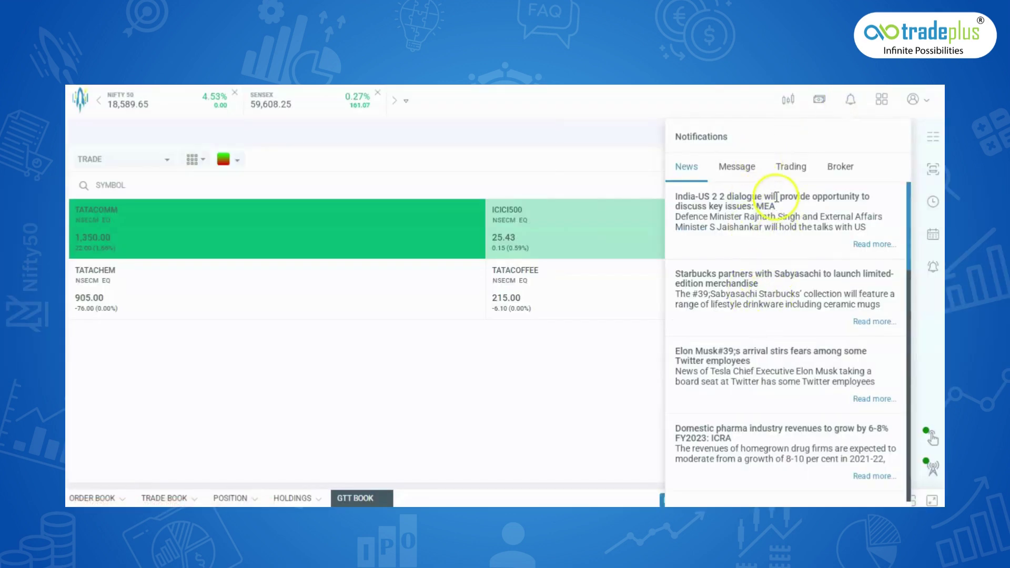
- Browse the Trading, Message and Broker notification tabs
left_click(788, 167)
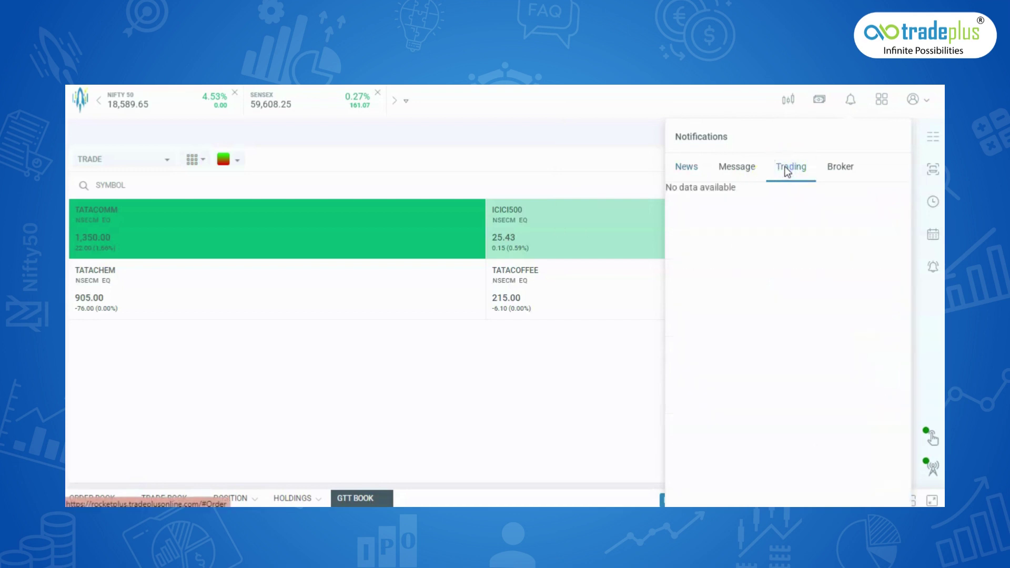
left_click(737, 167)
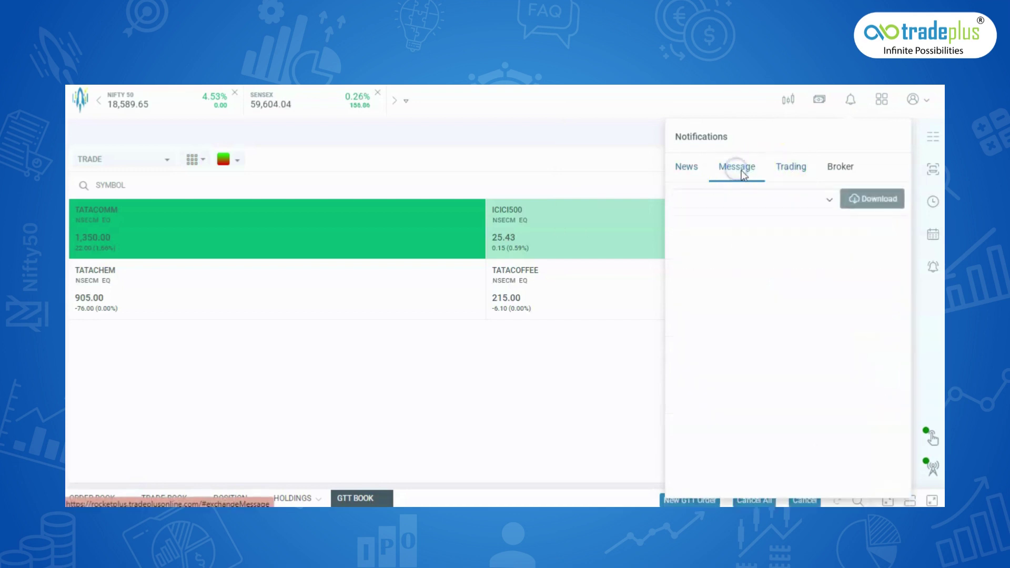
left_click(826, 166)
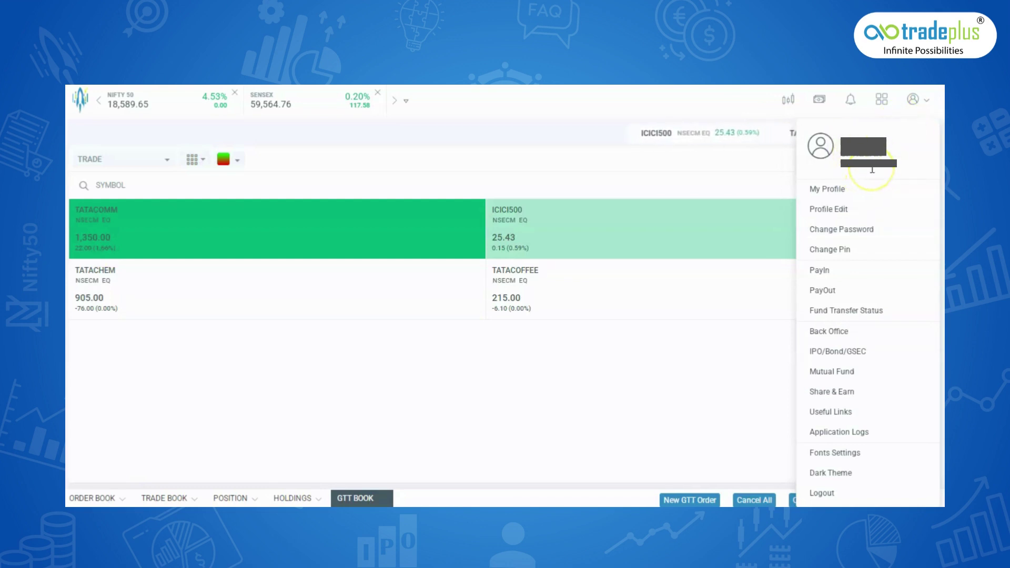
- Scroll through the My Profile details page, then close it and reopen the account options menu
left_click(849, 194)
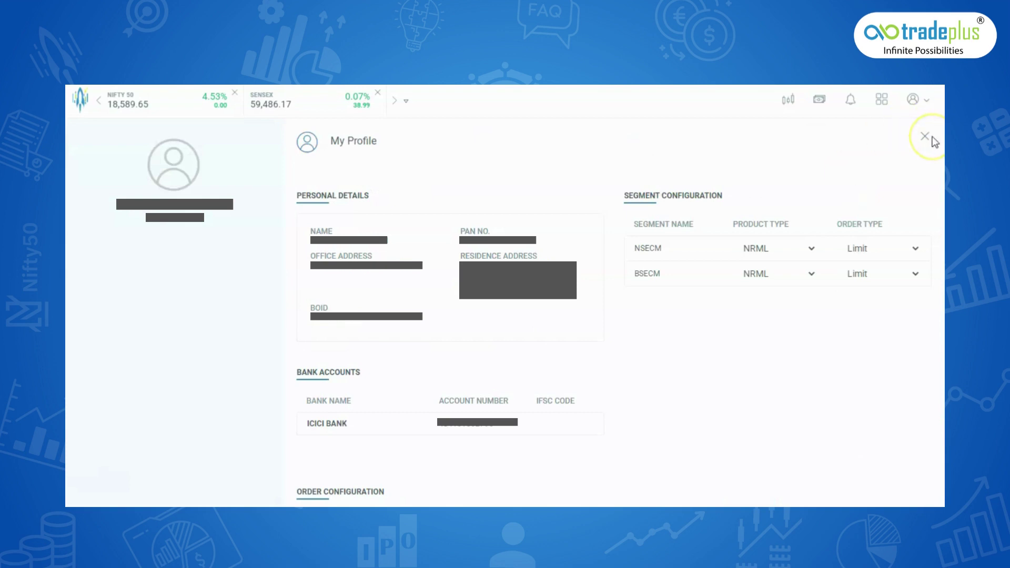
scroll(933, 137, "down", 2)
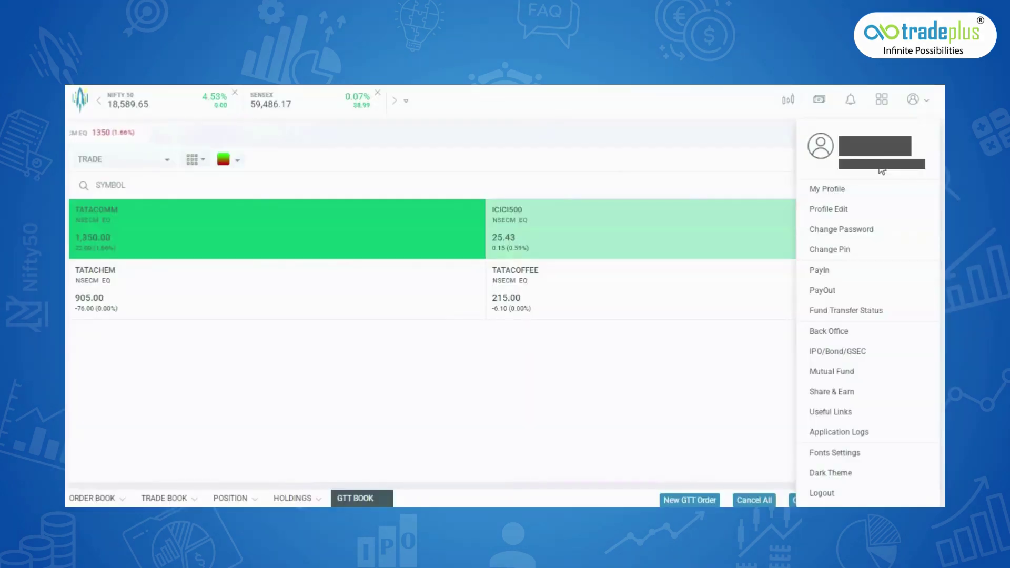
left_click(846, 215)
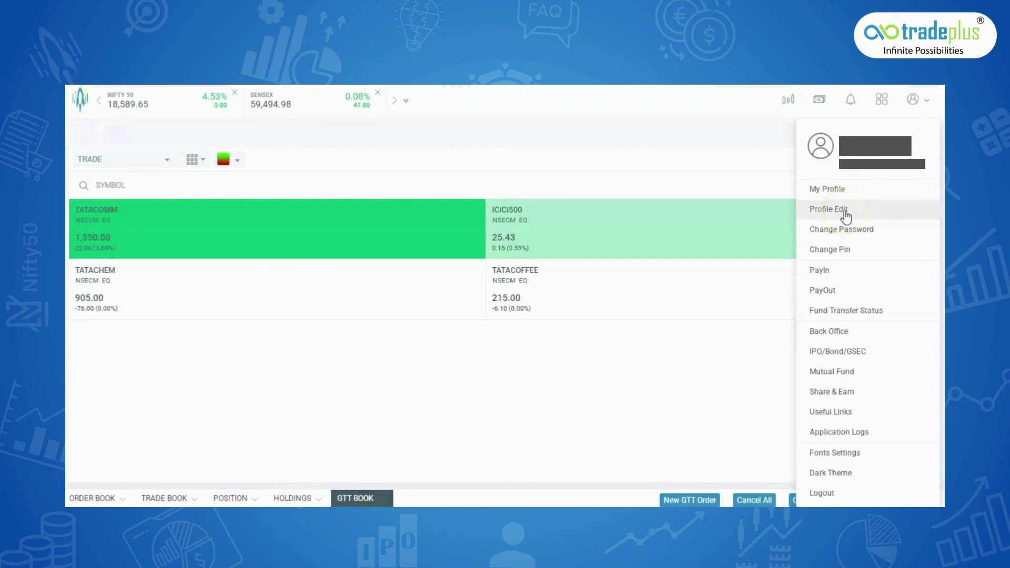
left_click(909, 217)
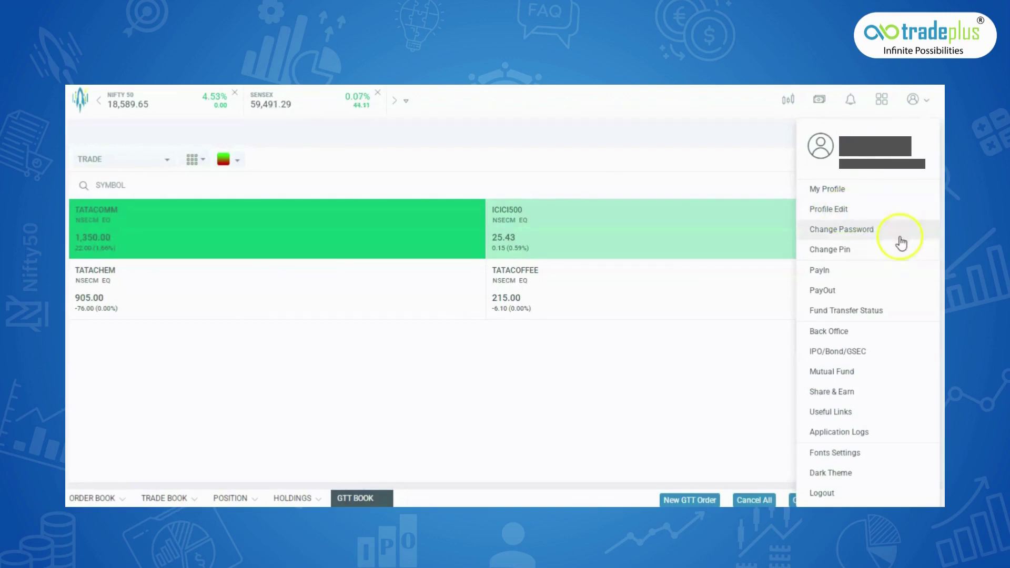
left_click(899, 256)
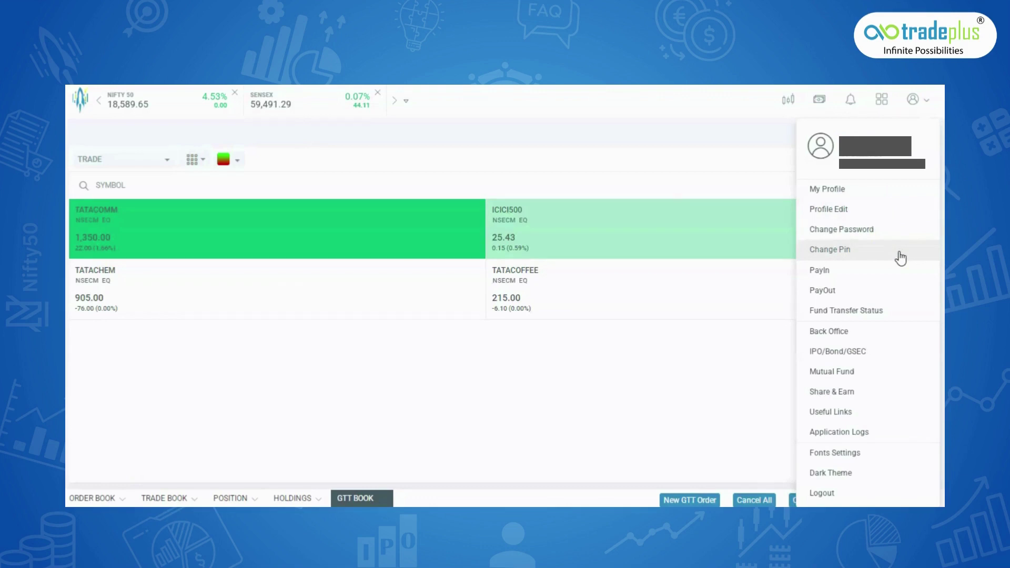
left_click(904, 265)
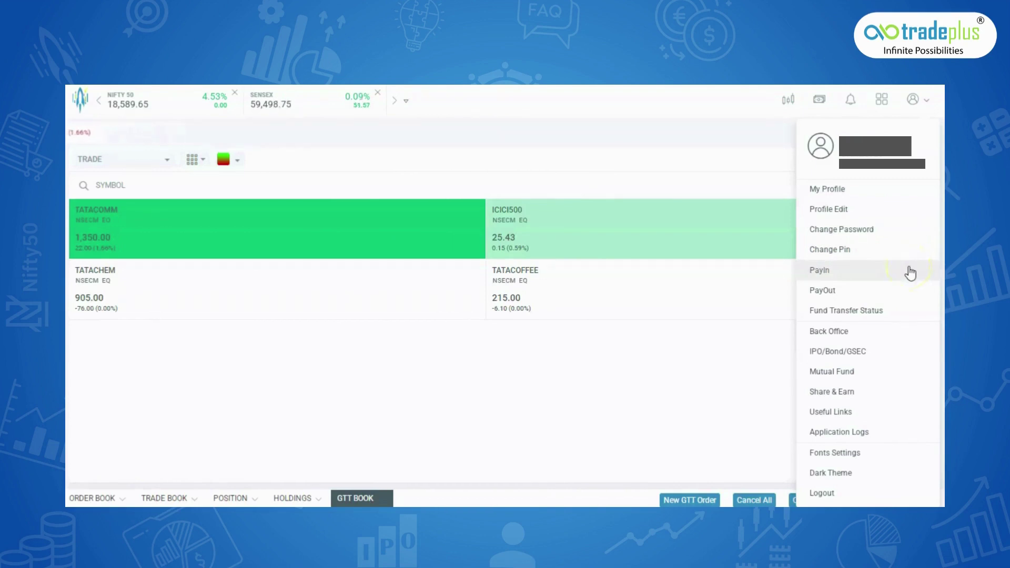
left_click(905, 309)
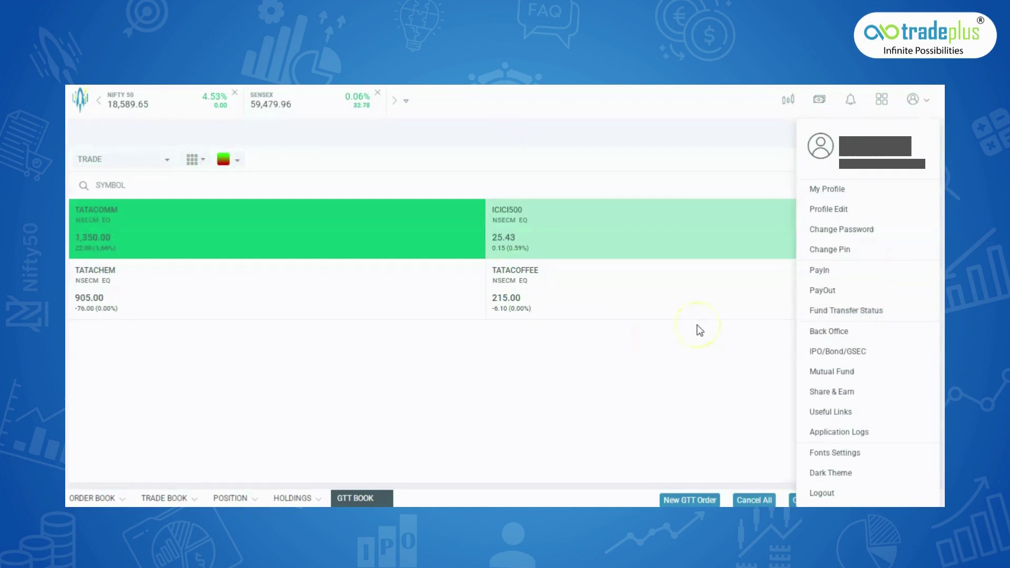
left_click(878, 274)
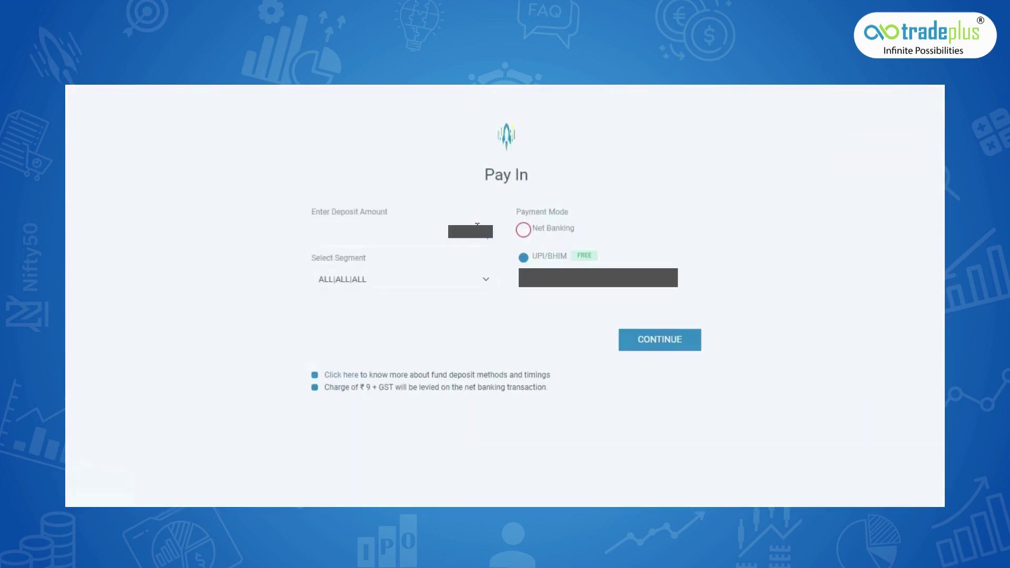
left_click(524, 230)
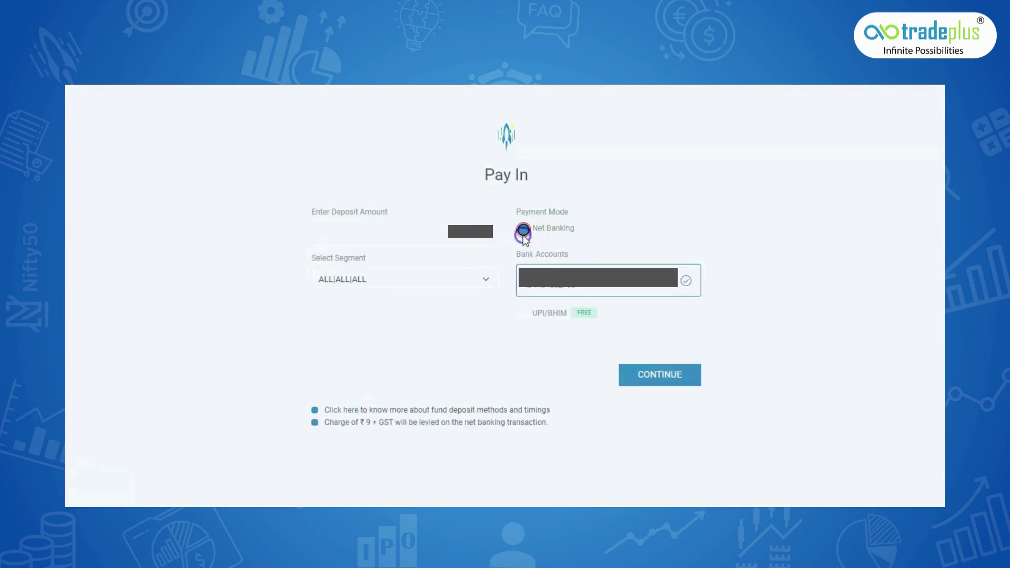
left_click(523, 316)
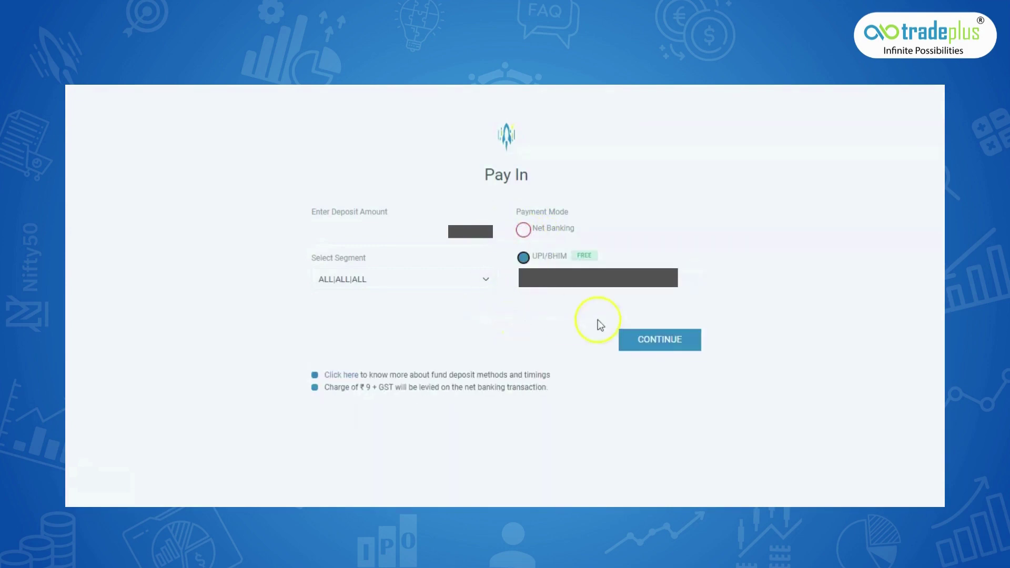
left_click(662, 352)
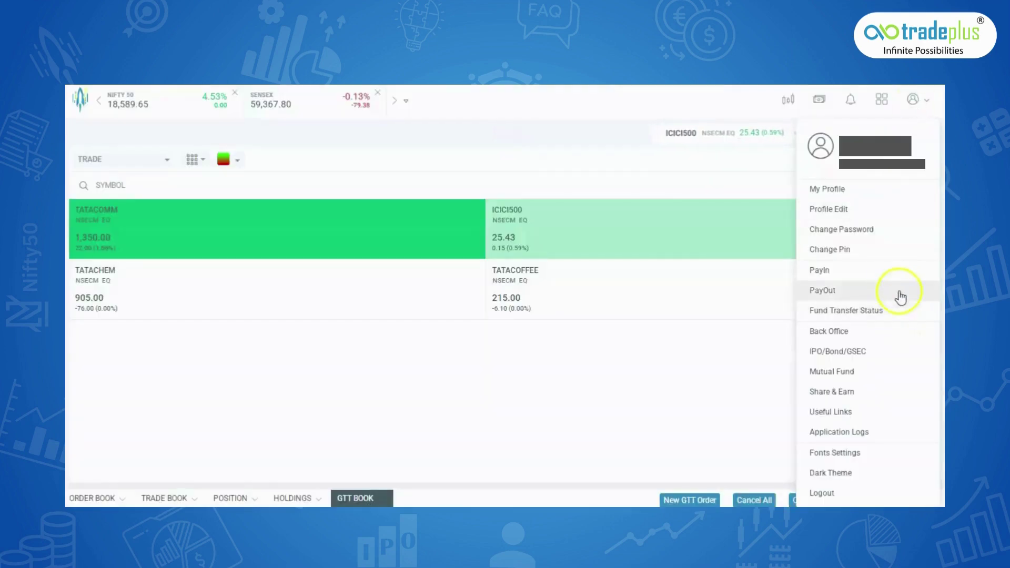
- Inspect the PayOut withdrawal amount field, then go to the Fund Transfer Status page
left_click(848, 293)
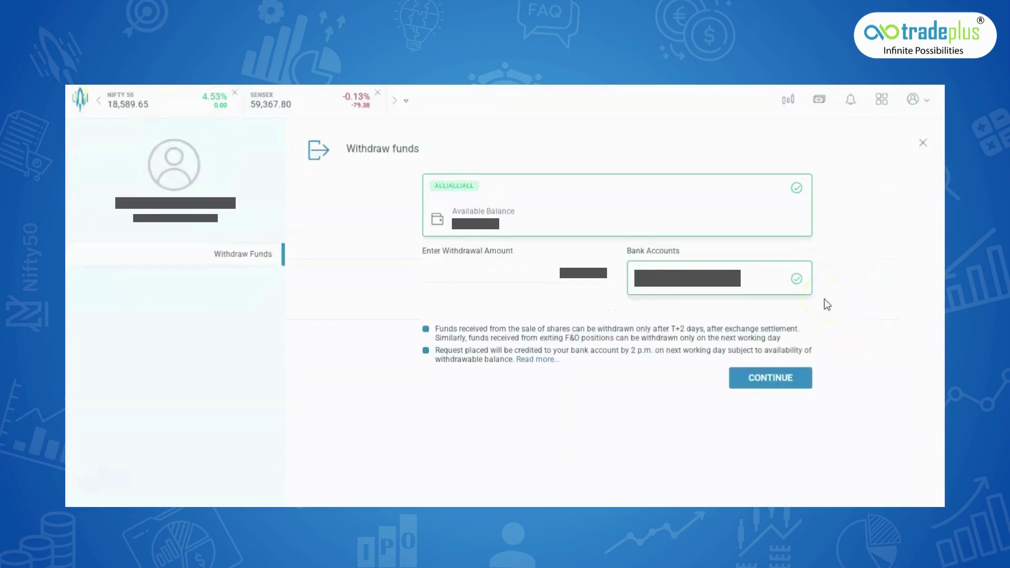
left_click(533, 273)
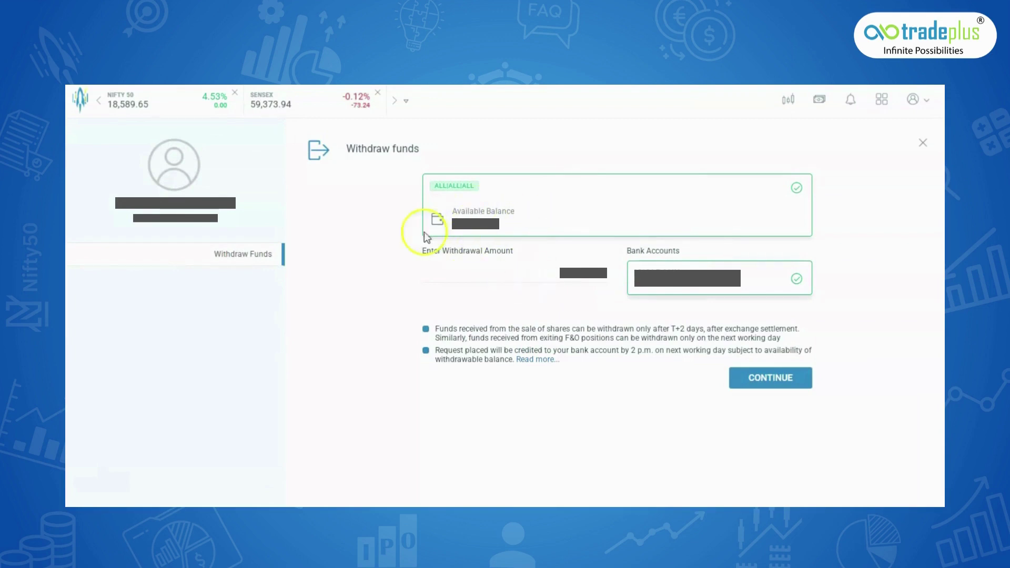
left_click(590, 280)
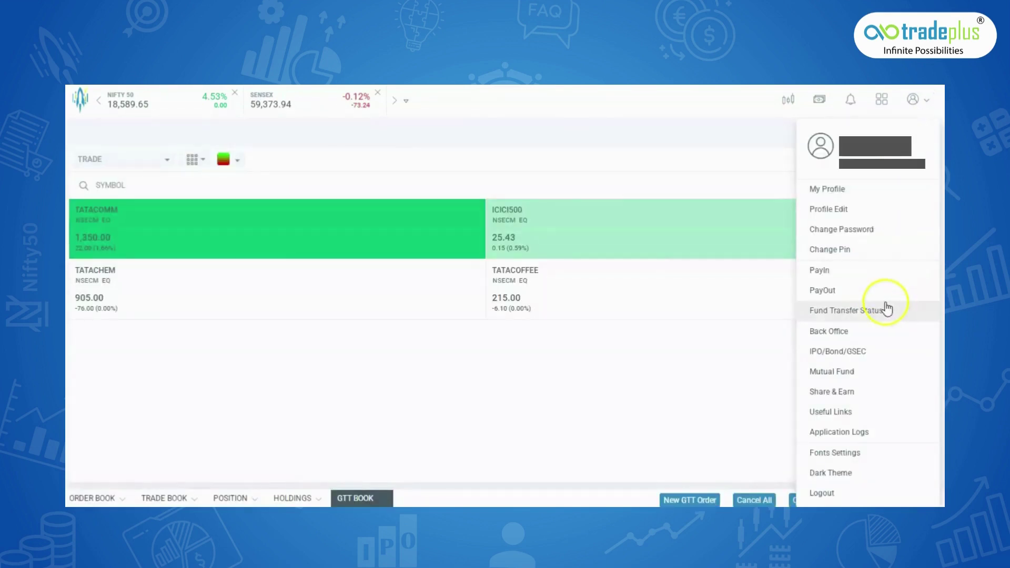
left_click(888, 309)
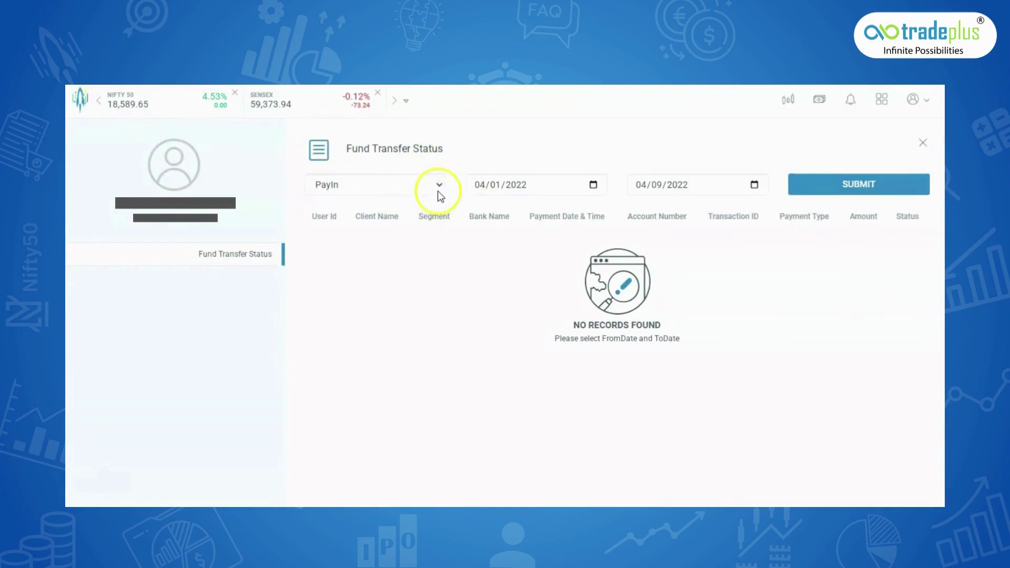
- Search PayOut fund transfers from 12/02/2021 to 04/09/2022
left_click(440, 195)
left_click(416, 217)
left_click(571, 195)
left_click(594, 184)
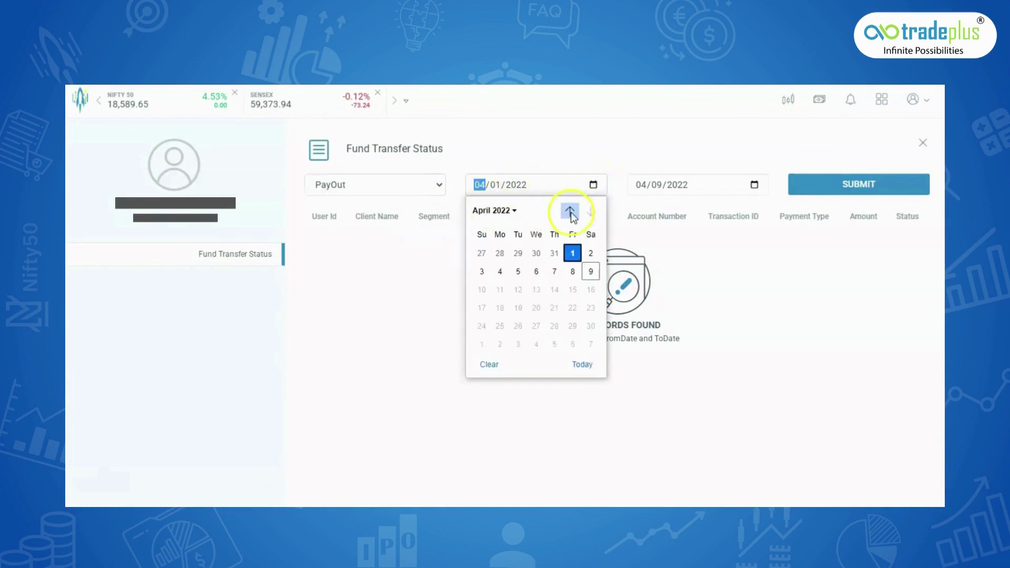
left_click(572, 211)
left_click(572, 211)
left_click(573, 211)
left_click(572, 211)
left_click(555, 248)
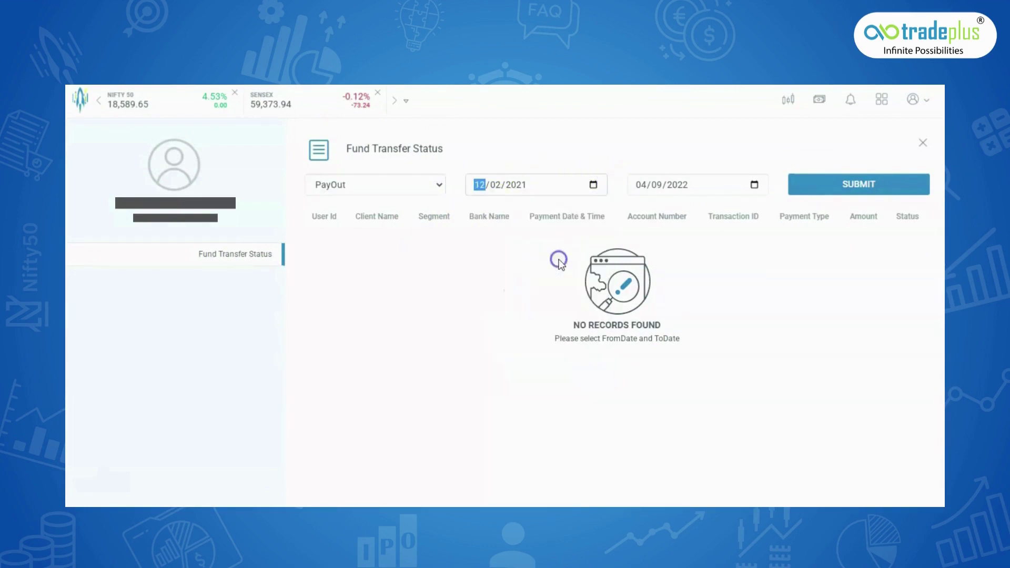
left_click(828, 191)
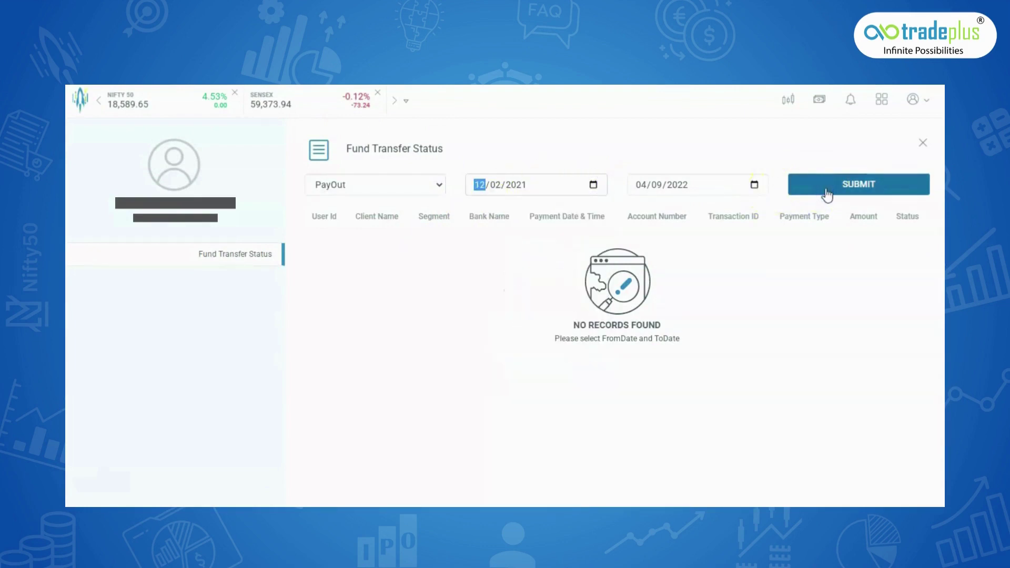
left_click(846, 185)
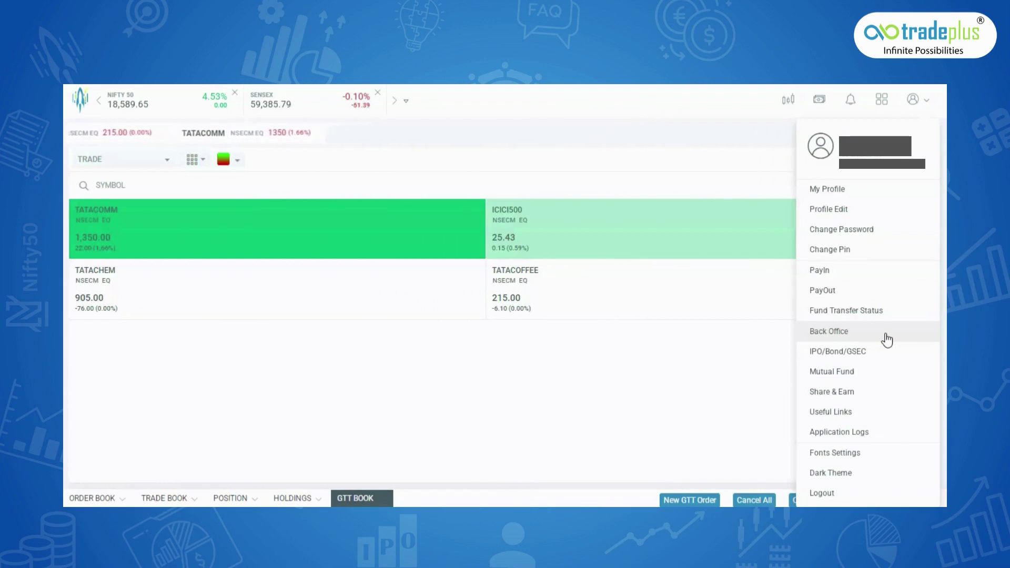
left_click(908, 363)
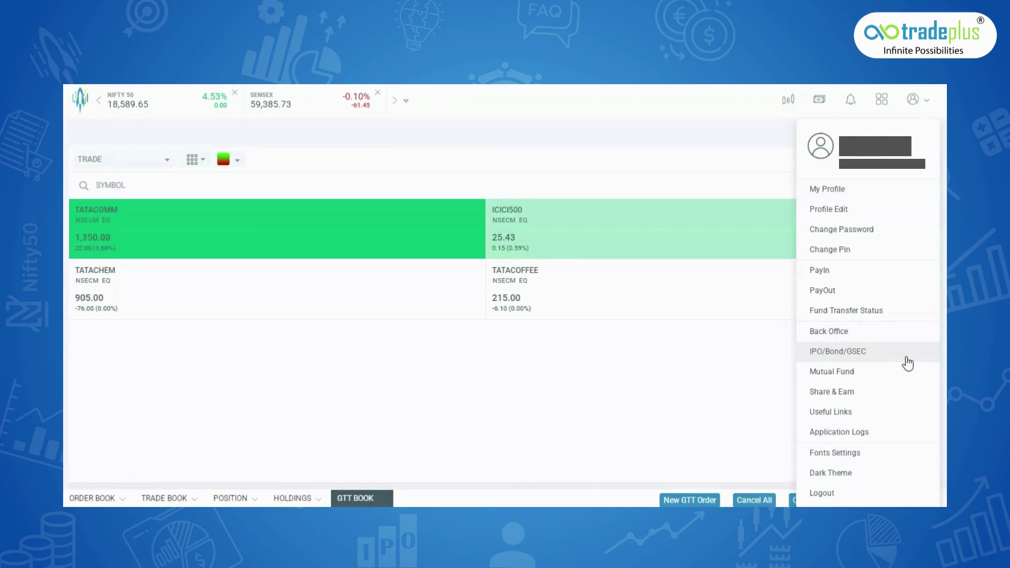
left_click(900, 379)
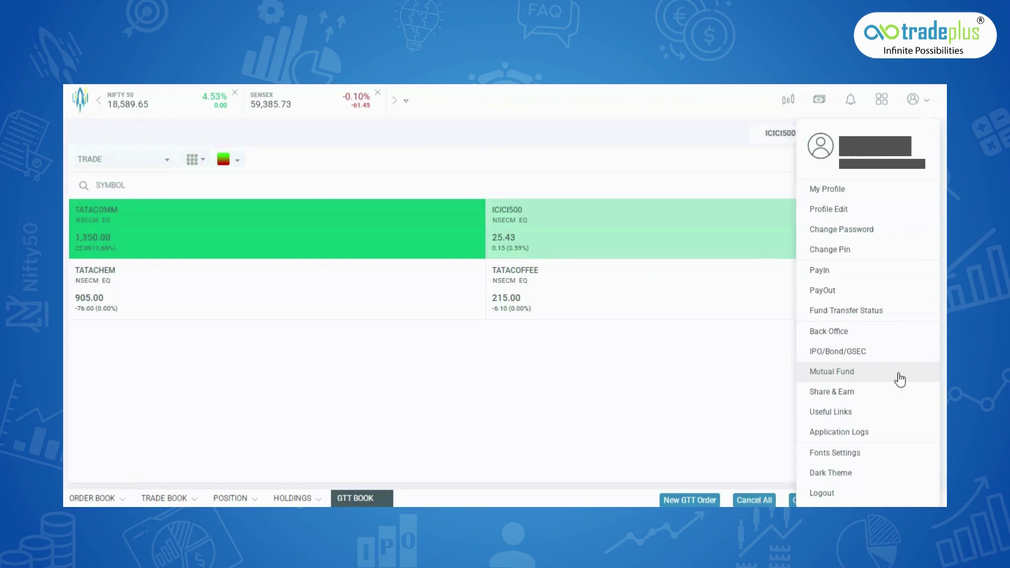
left_click(894, 380)
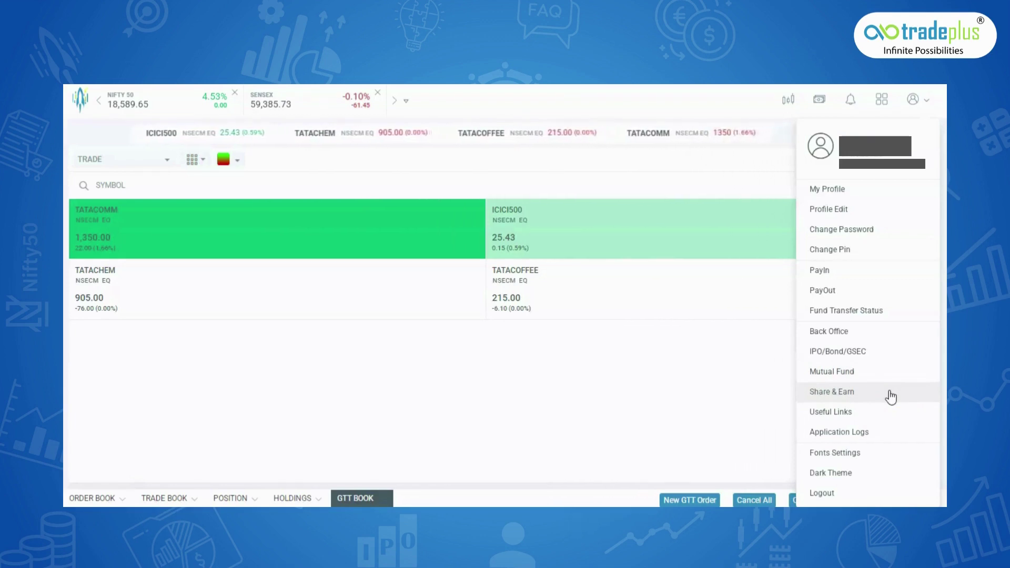
left_click(873, 418)
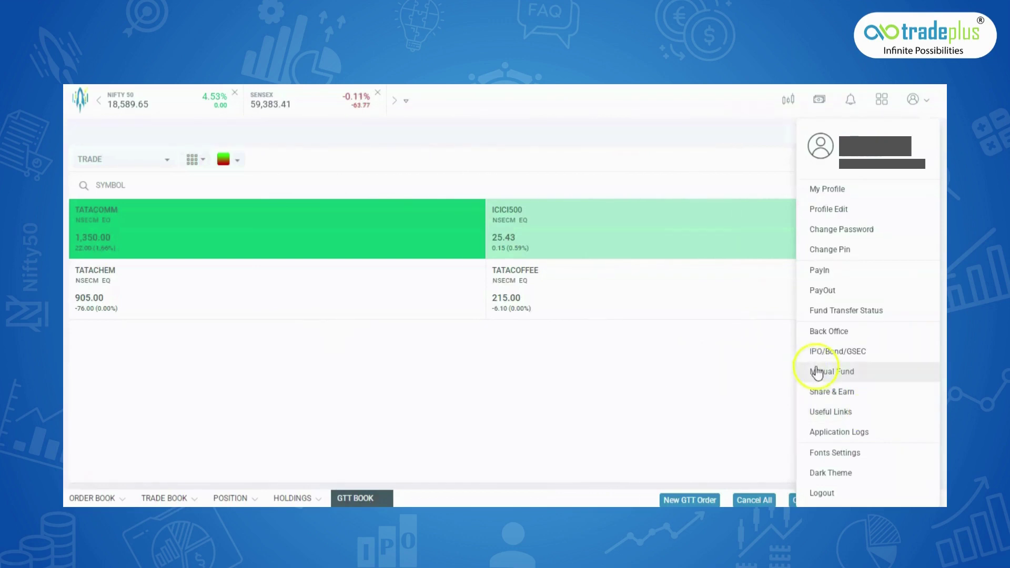
left_click(855, 412)
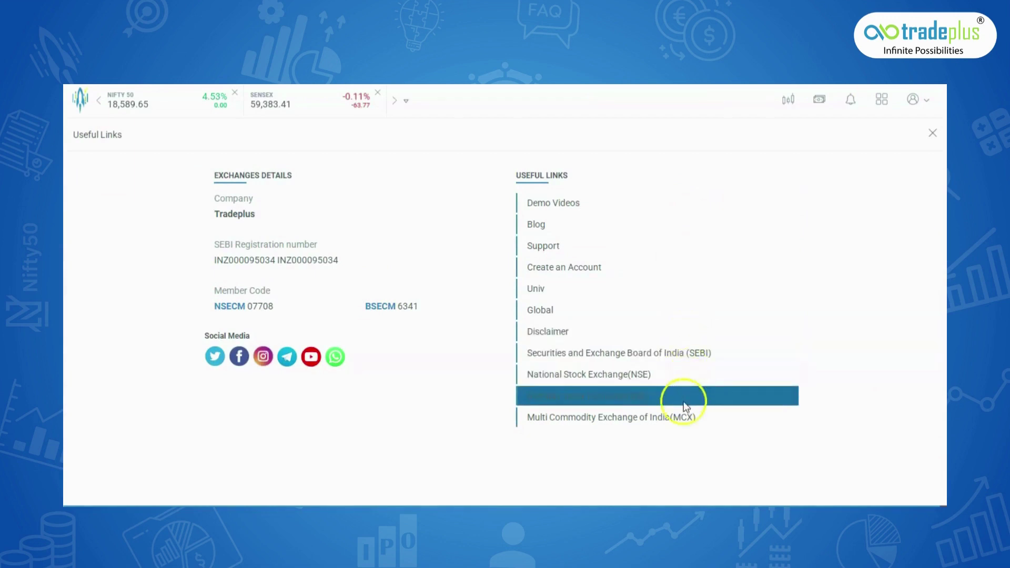
left_click(936, 135)
left_click(914, 105)
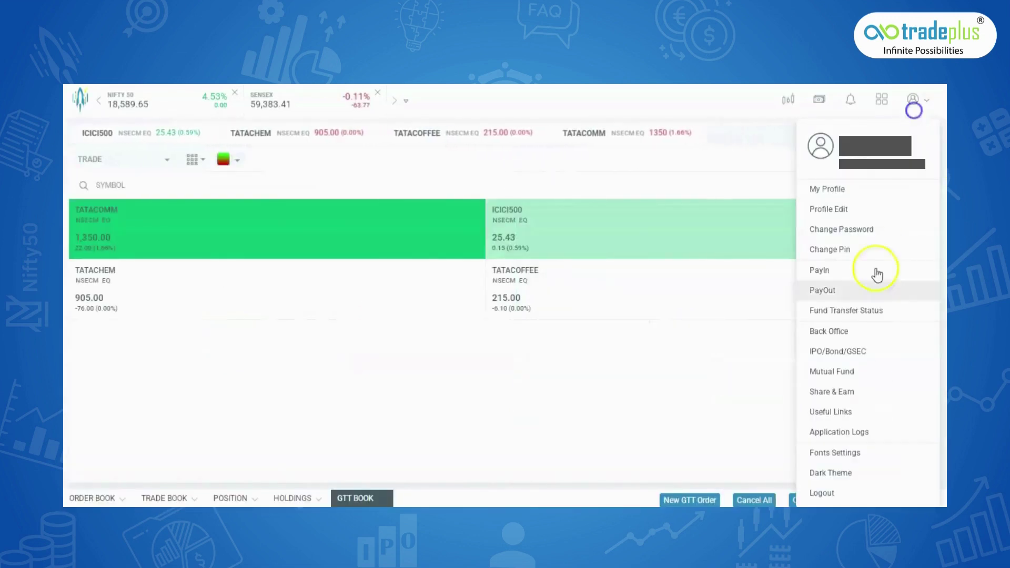
- Switch the interface to the dark theme and bring up the logout confirmation
left_click(864, 474)
left_click(934, 105)
left_click(838, 495)
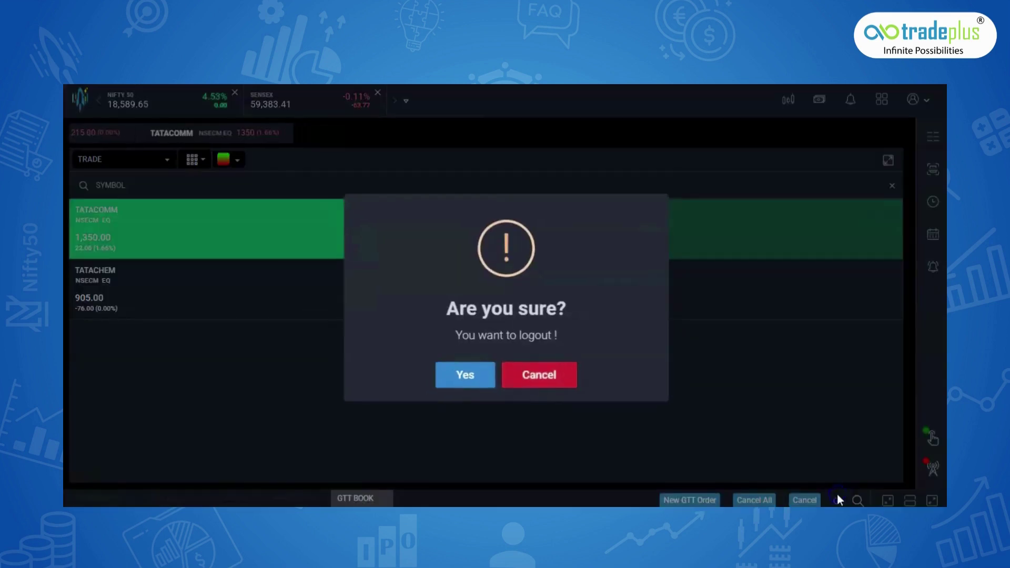